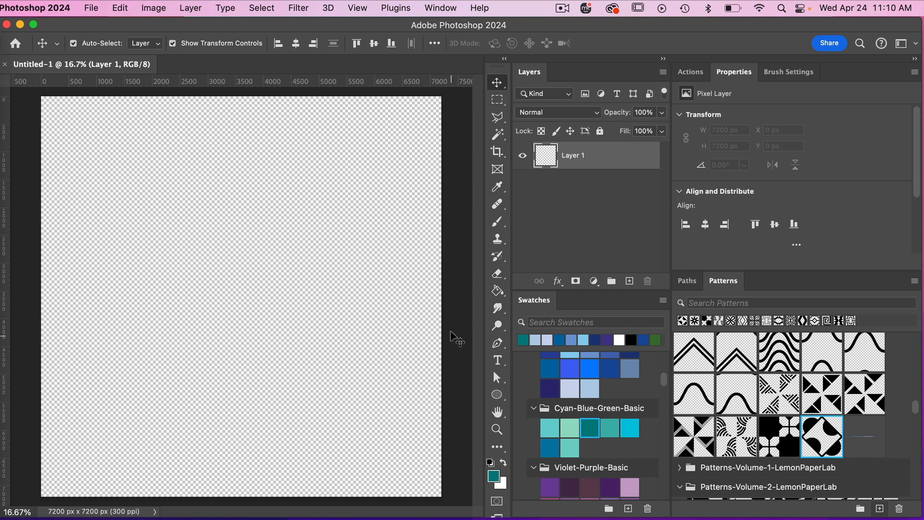
Create a cyan guide layout with 4 columns and 4 rows across the canvas
{"action": "left_click", "coordinate": [358, 13]}
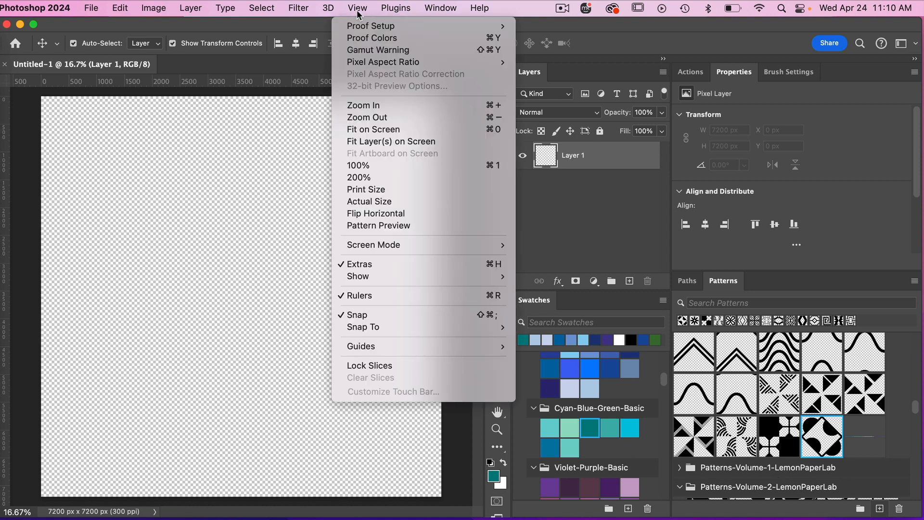
{"action": "mouse_move", "coordinate": [459, 347]}
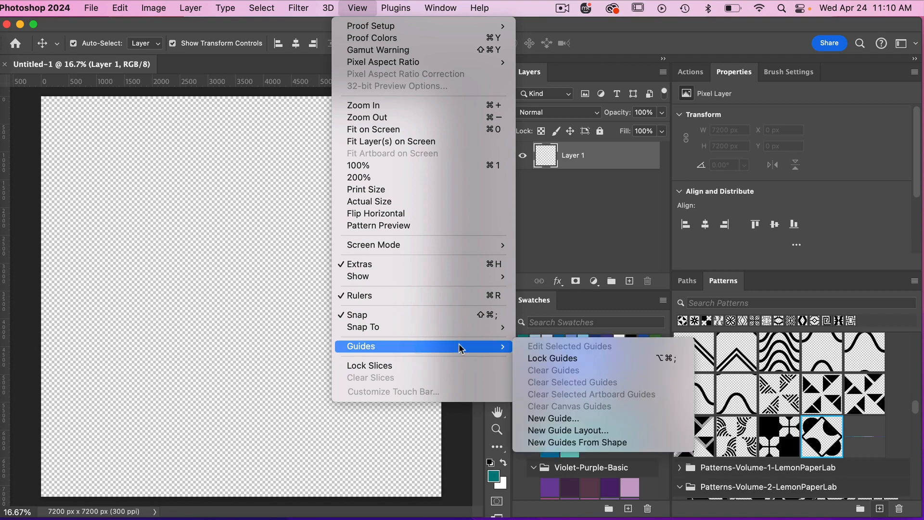
{"action": "left_click", "coordinate": [578, 430]}
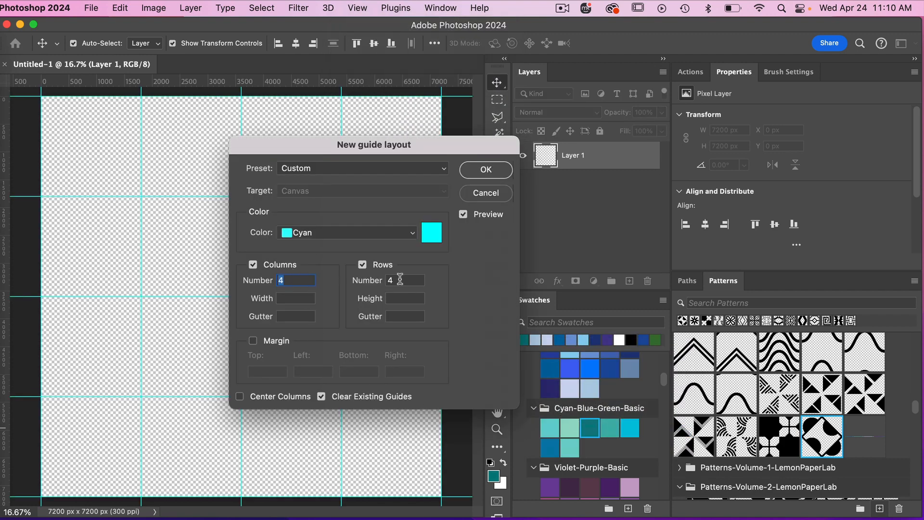
{"action": "left_click", "coordinate": [494, 174]}
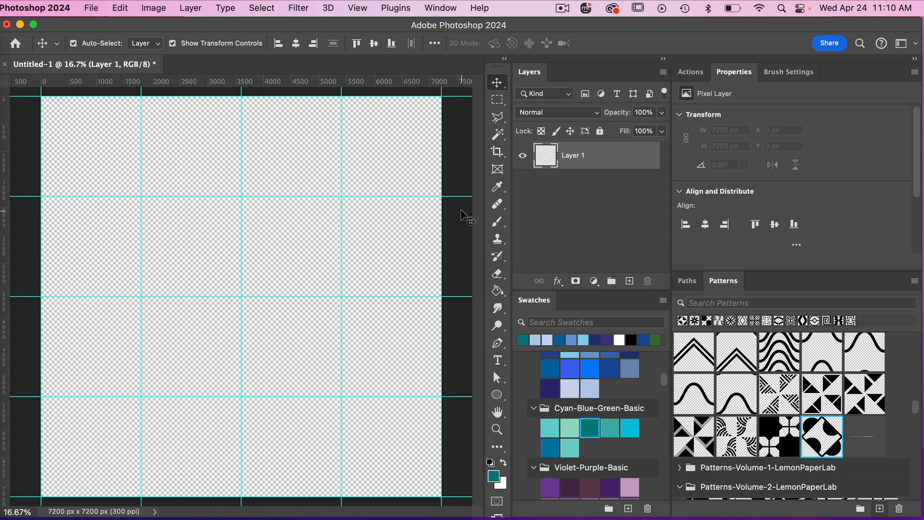
Select the upper-left 3600 x 3600 px quarter of the canvas and fill it with the default black foreground colour
{"action": "left_click", "coordinate": [496, 99]}
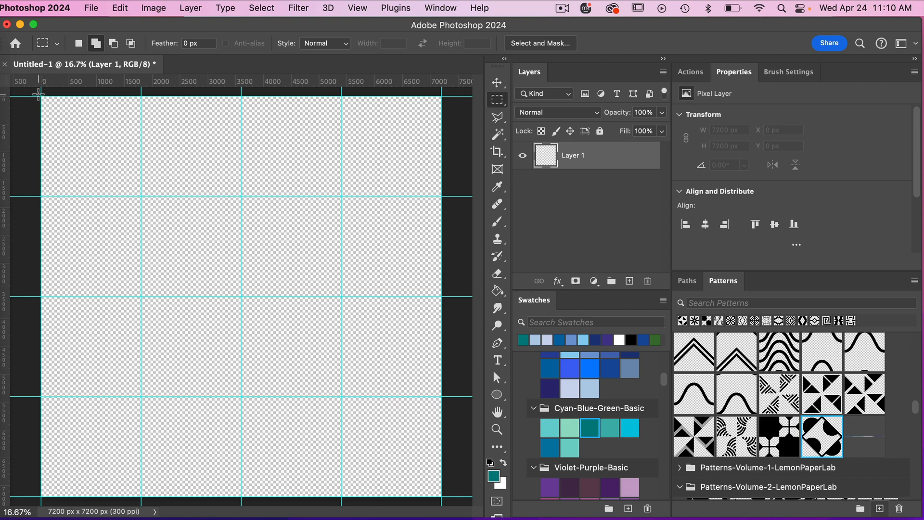
{"action": "left_click_drag", "start_coordinate": [39, 95], "coordinate": [241, 299]}
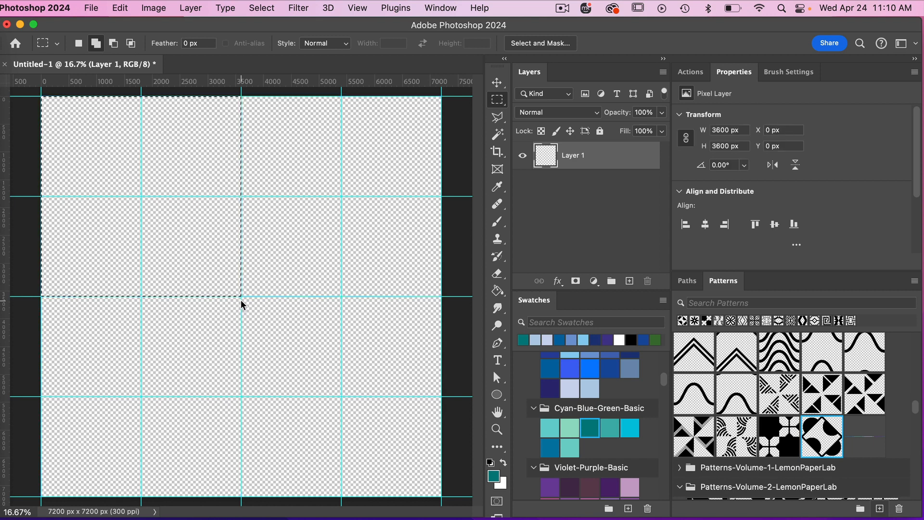
{"action": "left_click", "coordinate": [491, 462]}
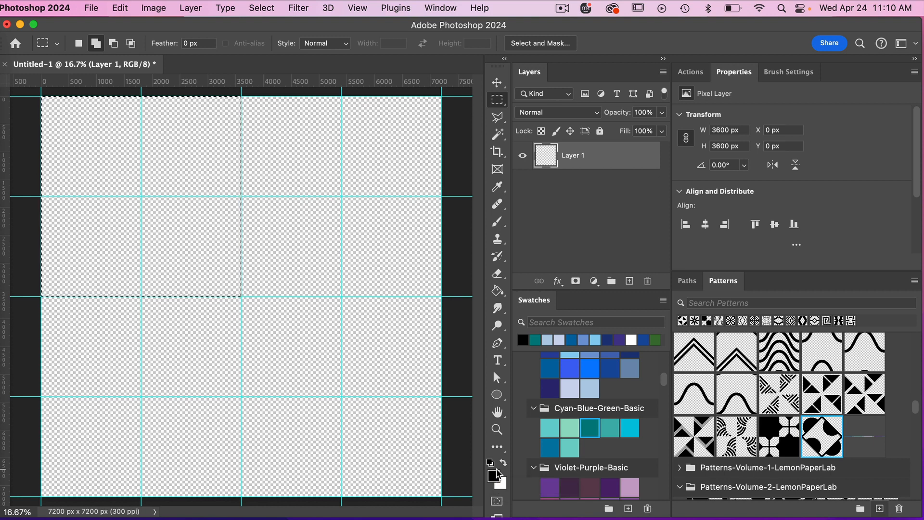
{"action": "key", "text": "alt+BackSpace"}
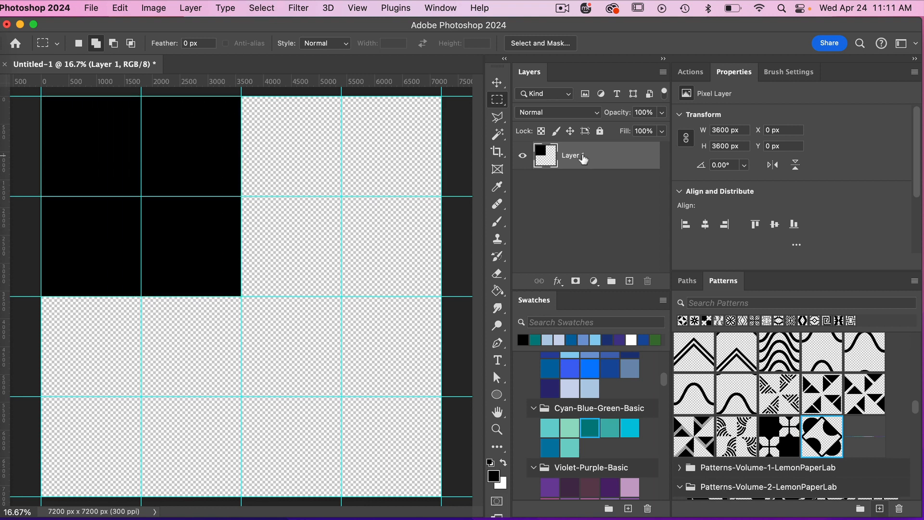
Rename the black square's layer as Object 1 and convert it to a smart object
{"action": "type", "text": "Object"}
{"action": "key", "text": "Return"}
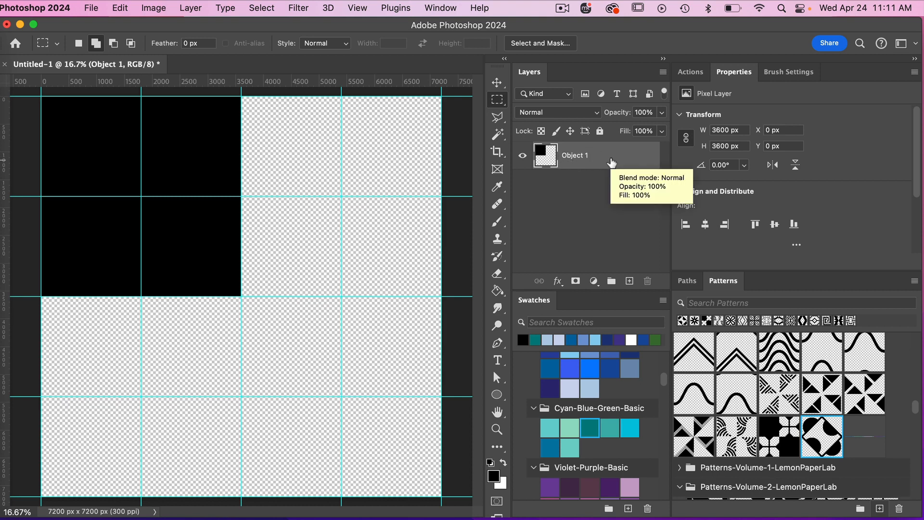
{"action": "right_click", "coordinate": [611, 161]}
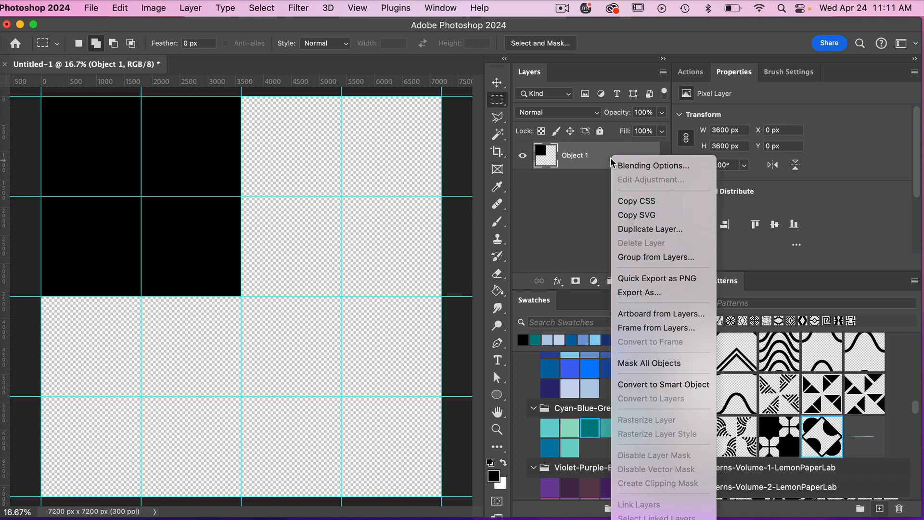
{"action": "left_click", "coordinate": [642, 384]}
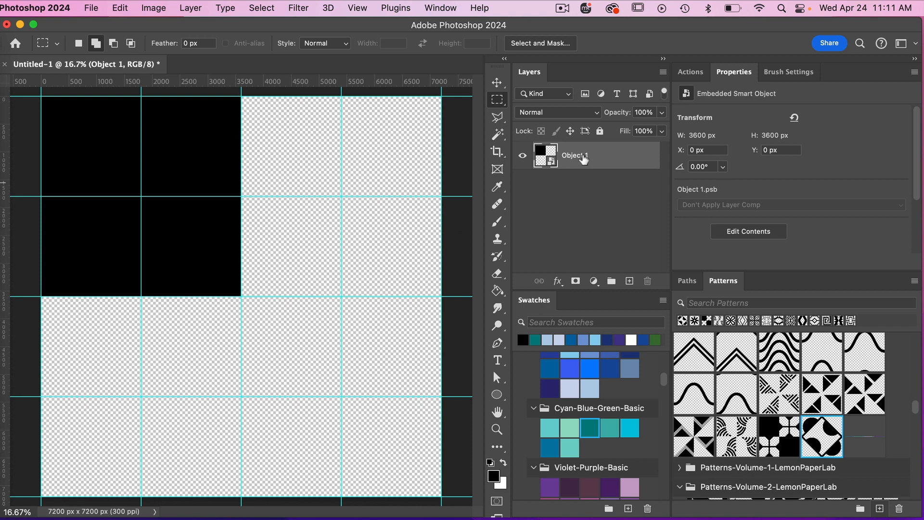
Duplicate the smart object layer within the same document, naming the copy Object 1
{"action": "right_click", "coordinate": [600, 158]}
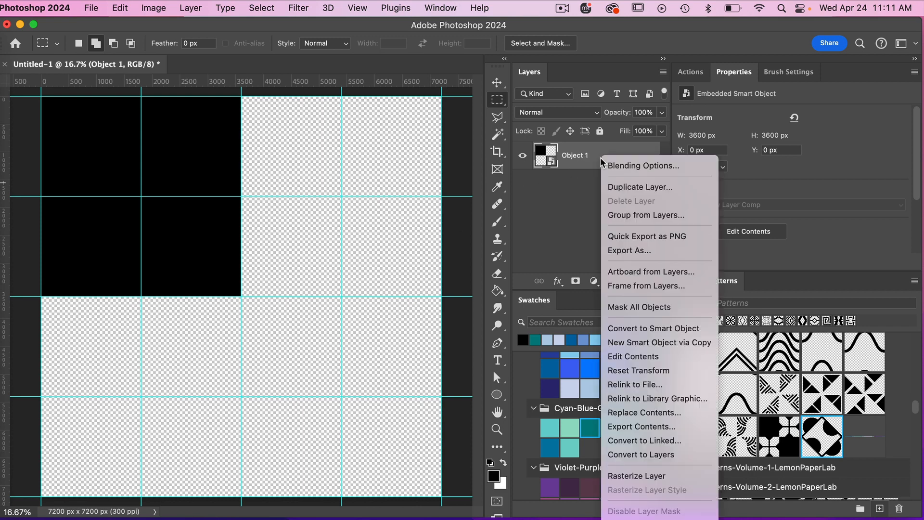
{"action": "left_click", "coordinate": [613, 188]}
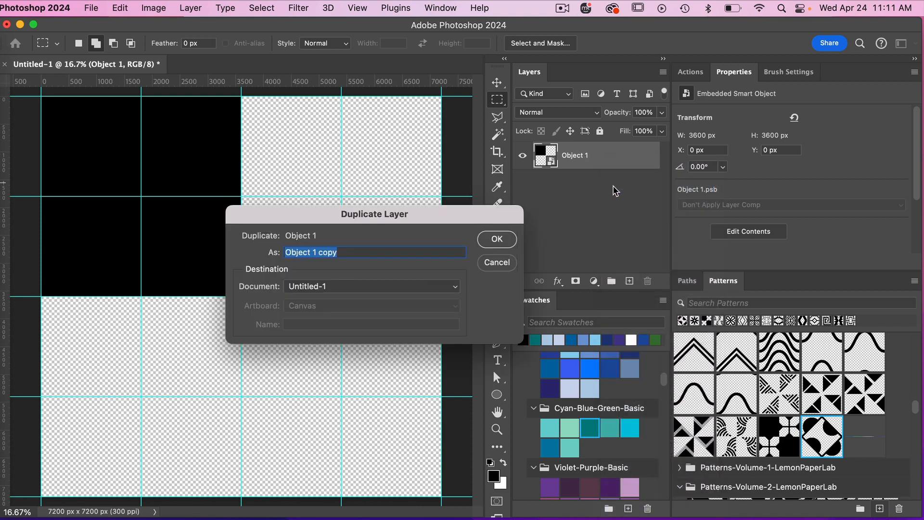
{"action": "key", "text": "Right"}
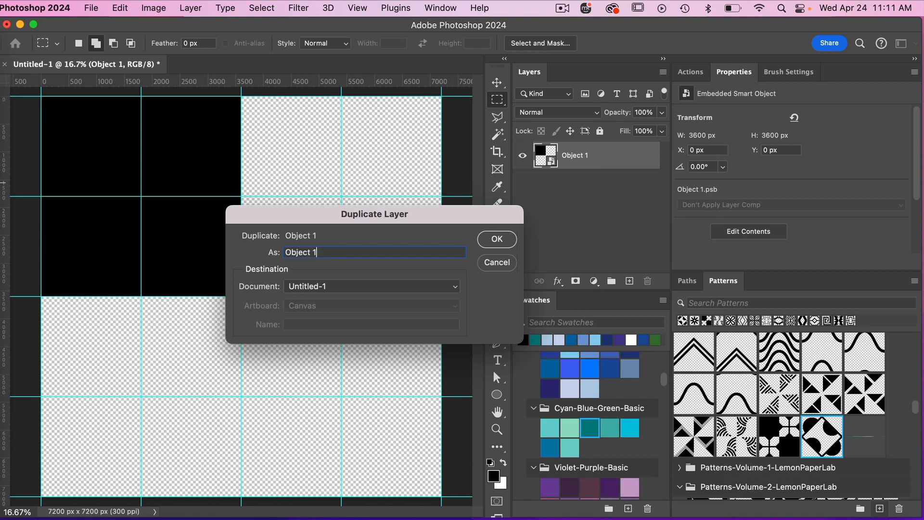
{"action": "key", "text": "super+a"}
{"action": "key", "text": "super+c"}
{"action": "left_click", "coordinate": [512, 239]}
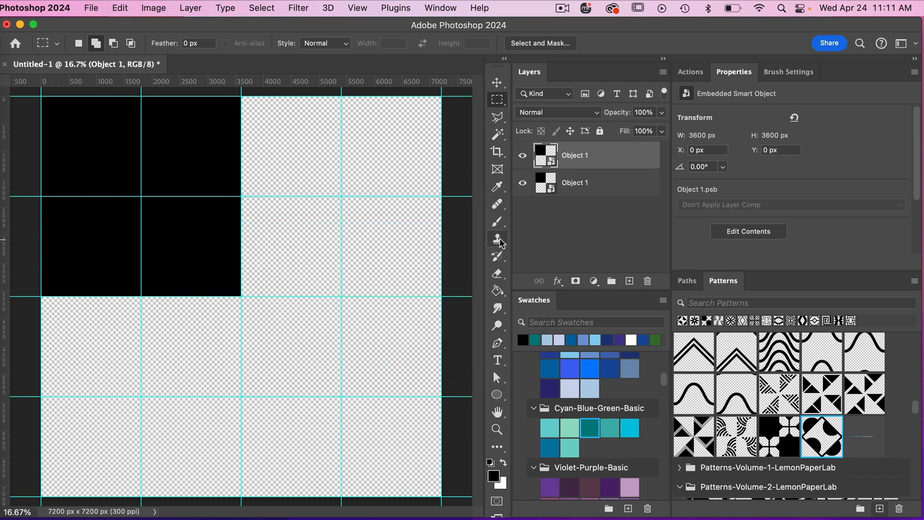
Make a second duplicate of the smart object layer, removing "copy" from its name so it reads Object 1
{"action": "right_click", "coordinate": [599, 158]}
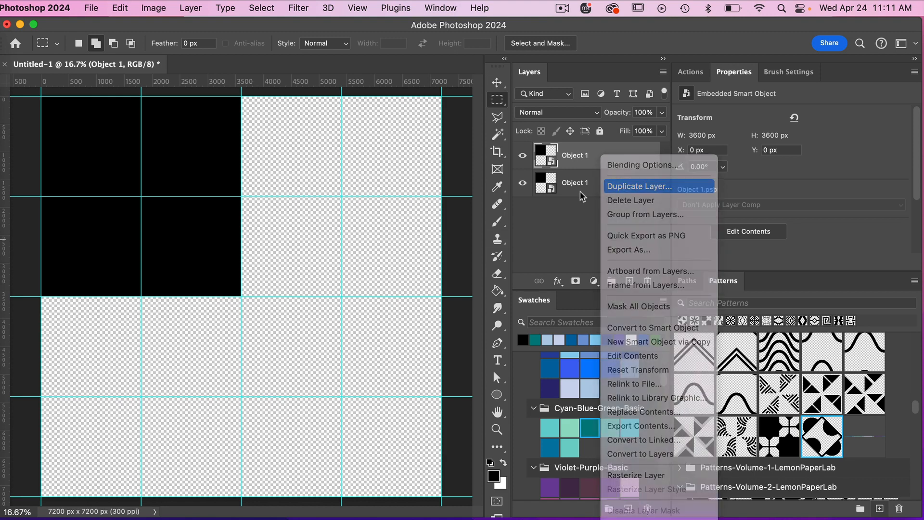
{"action": "left_click", "coordinate": [621, 185]}
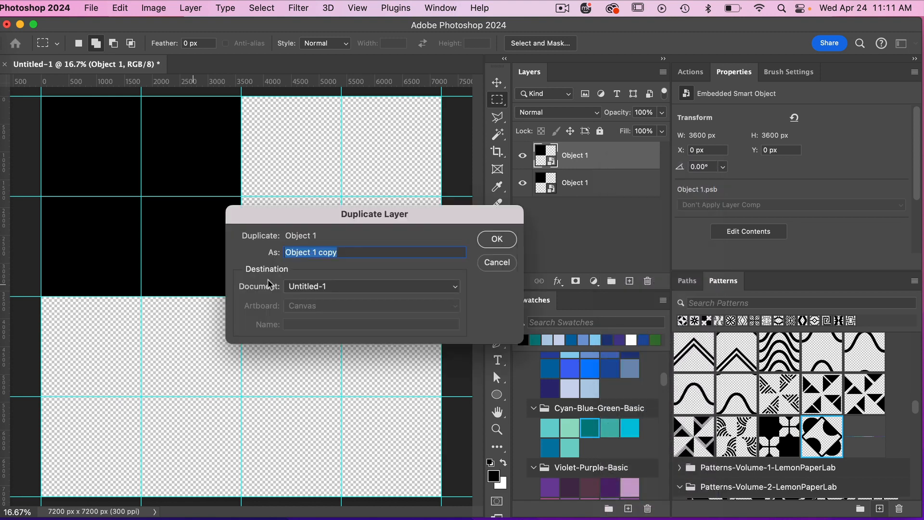
{"action": "left_click", "coordinate": [340, 252]}
{"action": "key", "text": "BackSpace"}
{"action": "key", "text": "BackSpace"}
{"action": "key", "text": "BackSpace"}
{"action": "key", "text": "BackSpace"}
{"action": "key", "text": "BackSpace"}
{"action": "left_click", "coordinate": [497, 239]}
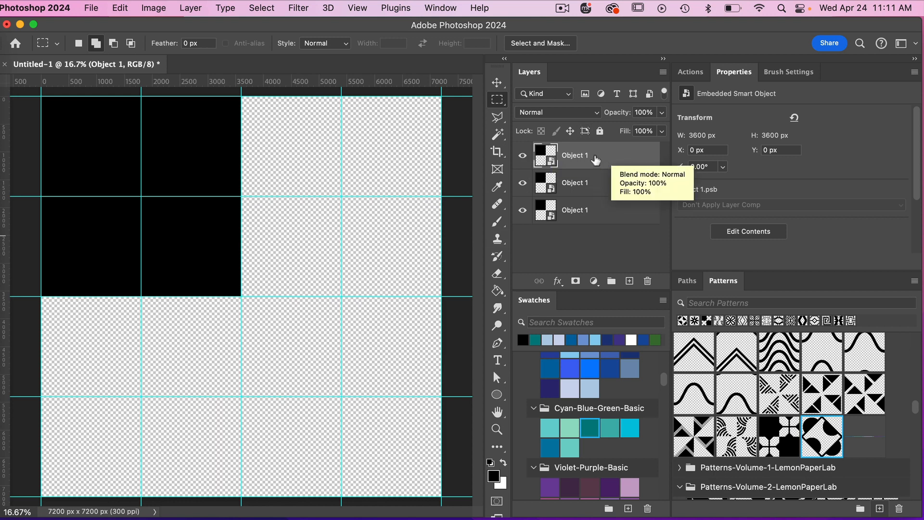
Add a third copy of the top smart object layer and rename it Object 1
{"action": "key", "text": "super+j"}
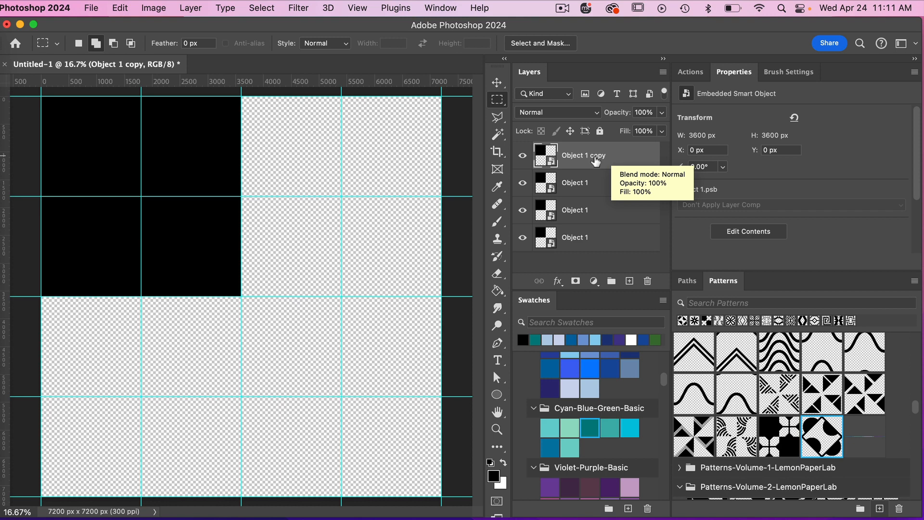
{"action": "double_click", "coordinate": [593, 157]}
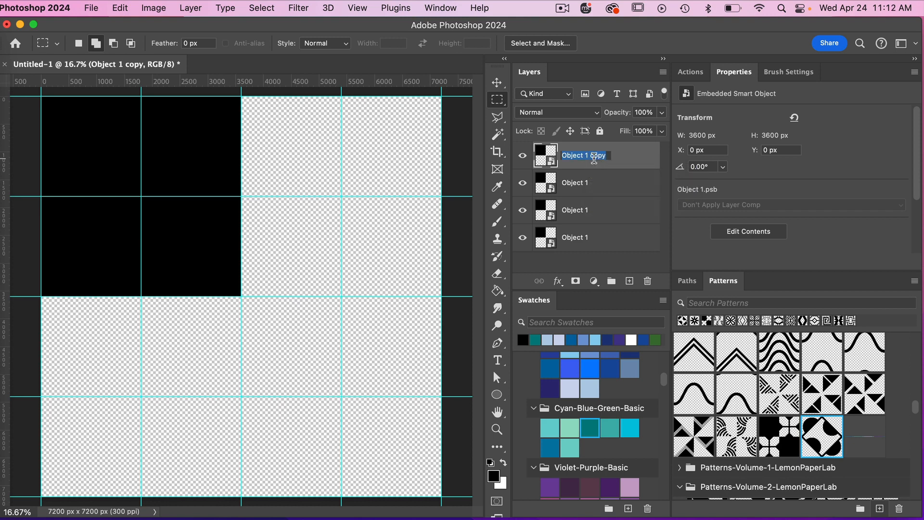
{"action": "key", "text": "super+v"}
{"action": "left_click", "coordinate": [624, 162]}
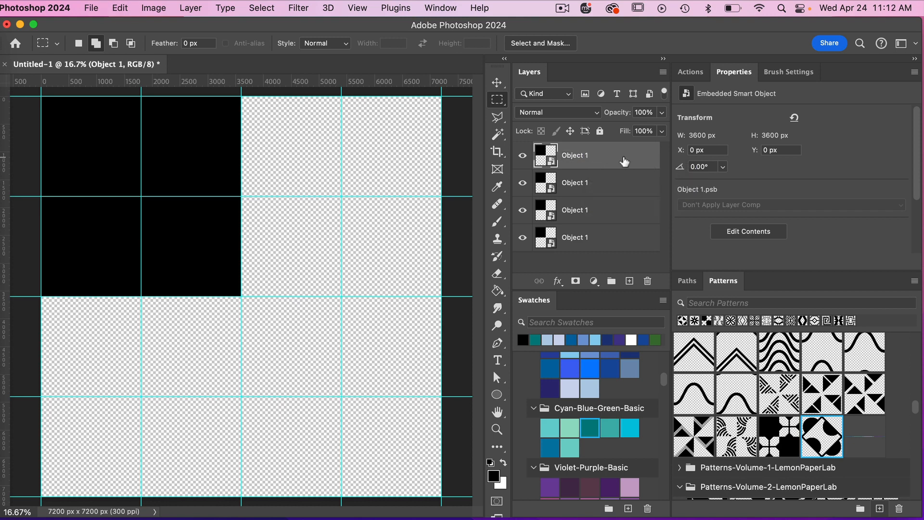
Align the second smart object layer from the top to the right edge of the canvas, keeping Canvas as the alignment reference
{"action": "left_click", "coordinate": [580, 186]}
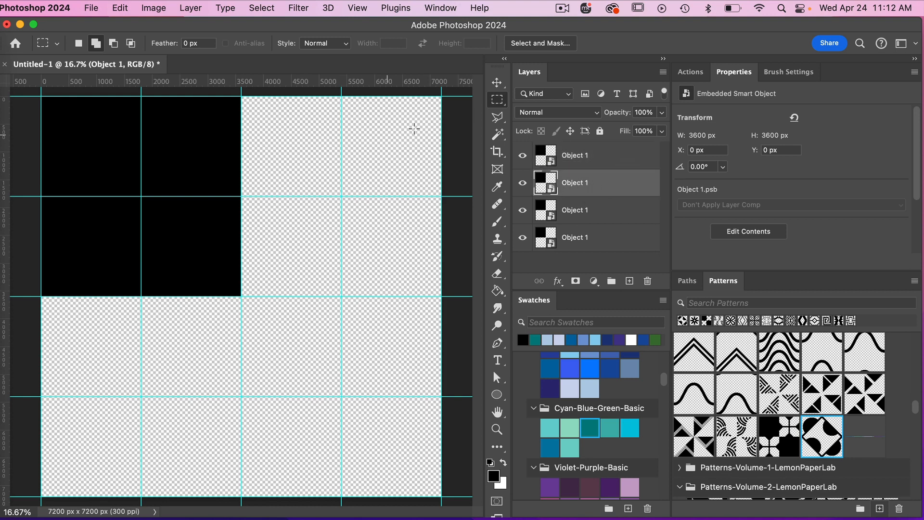
{"action": "left_click", "coordinate": [497, 83]}
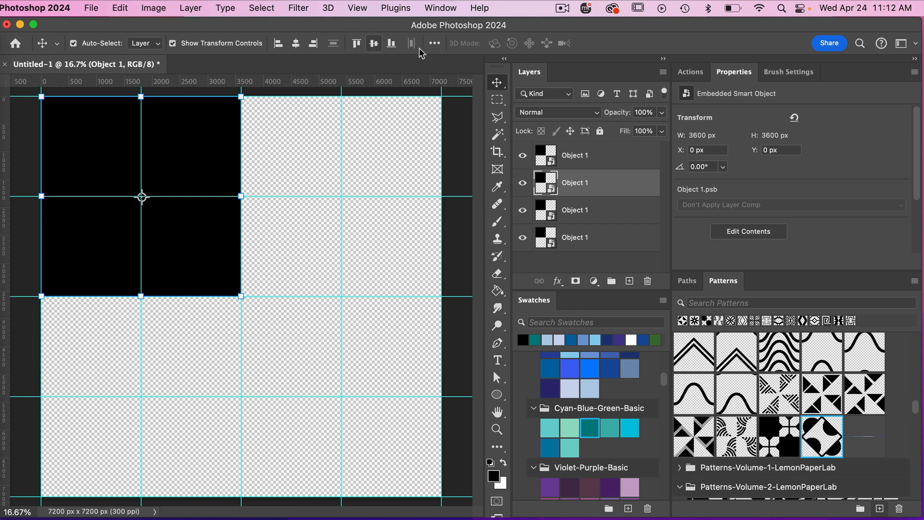
{"action": "left_click", "coordinate": [435, 44]}
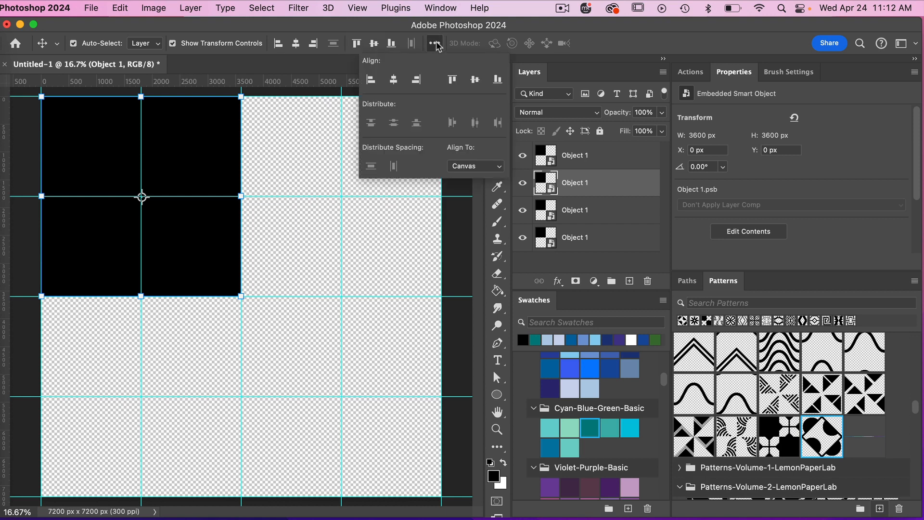
{"action": "left_click", "coordinate": [495, 166]}
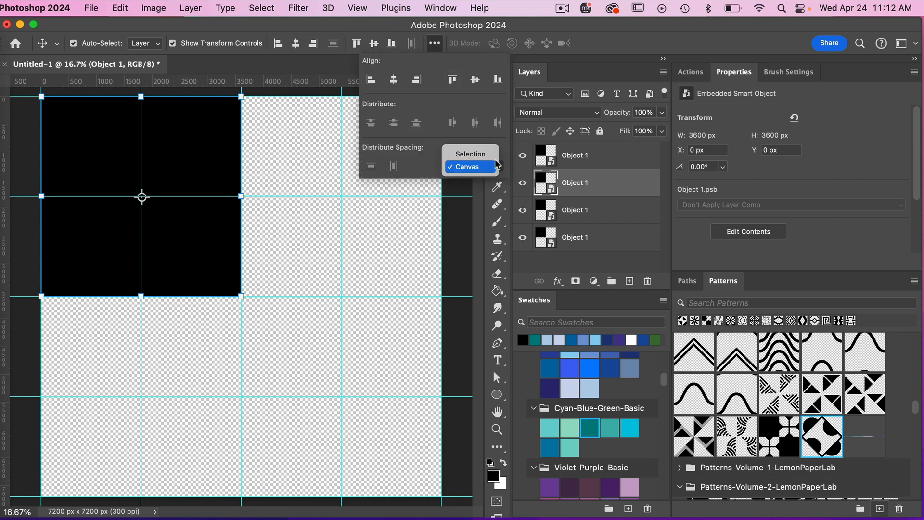
{"action": "left_click", "coordinate": [503, 140]}
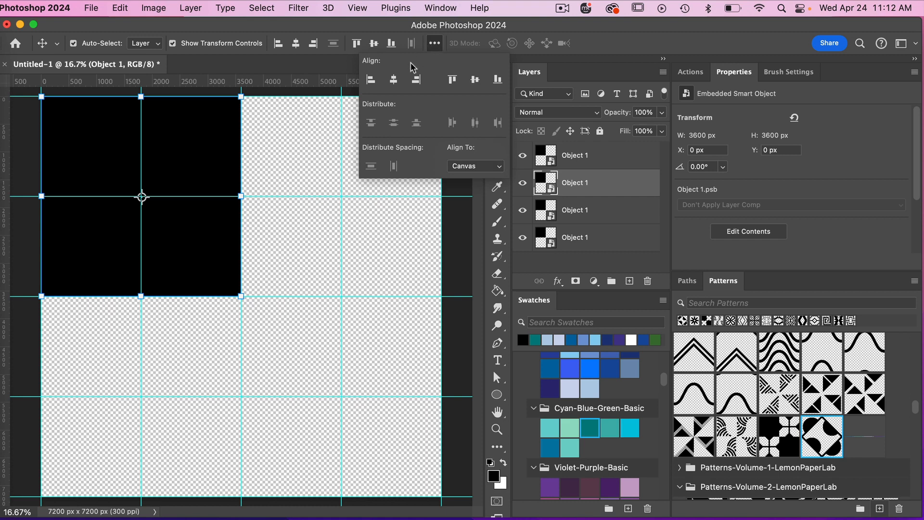
{"action": "left_click", "coordinate": [417, 81]}
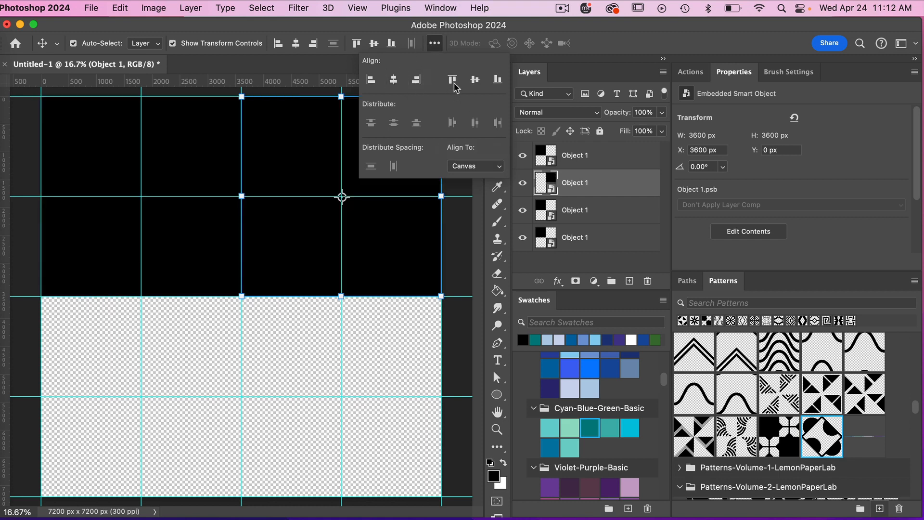
Align the third layer to the canvas's bottom edge and the lowest layer to its right and bottom edges
{"action": "left_click", "coordinate": [577, 211]}
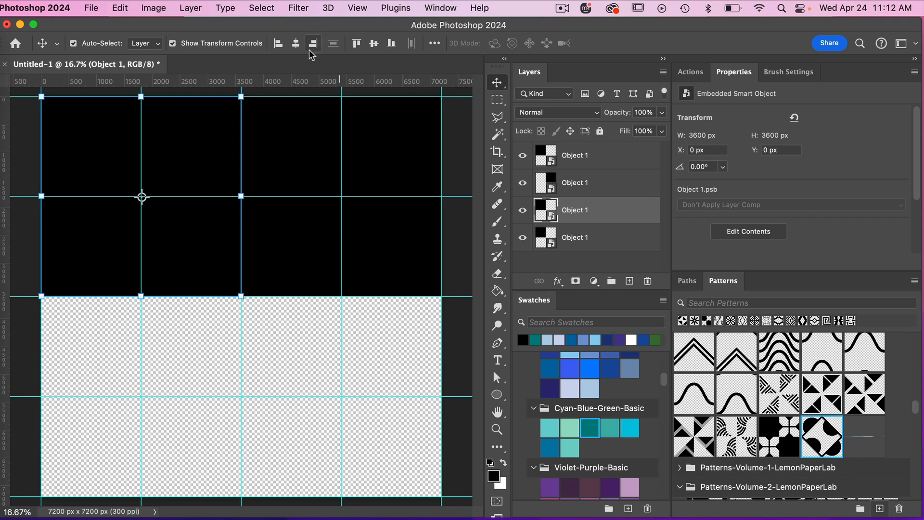
{"action": "left_click", "coordinate": [394, 46]}
{"action": "left_click", "coordinate": [584, 240]}
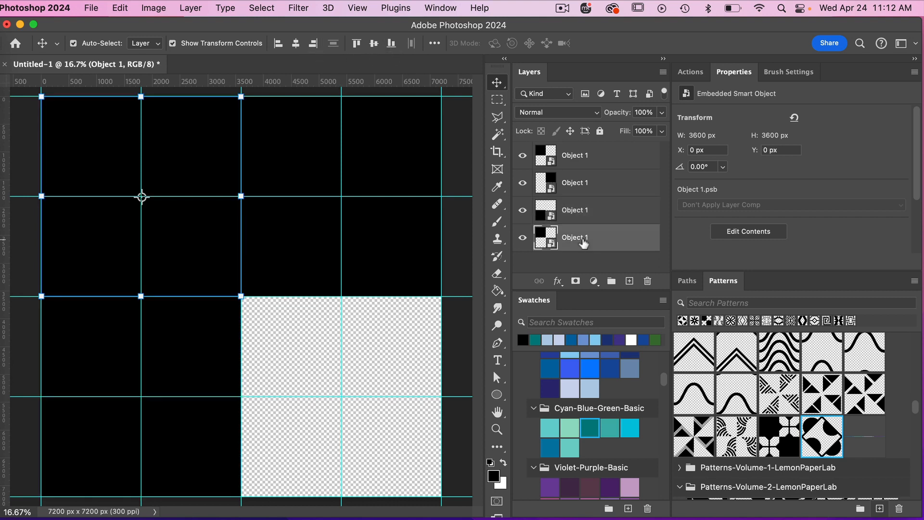
{"action": "left_click", "coordinate": [313, 44]}
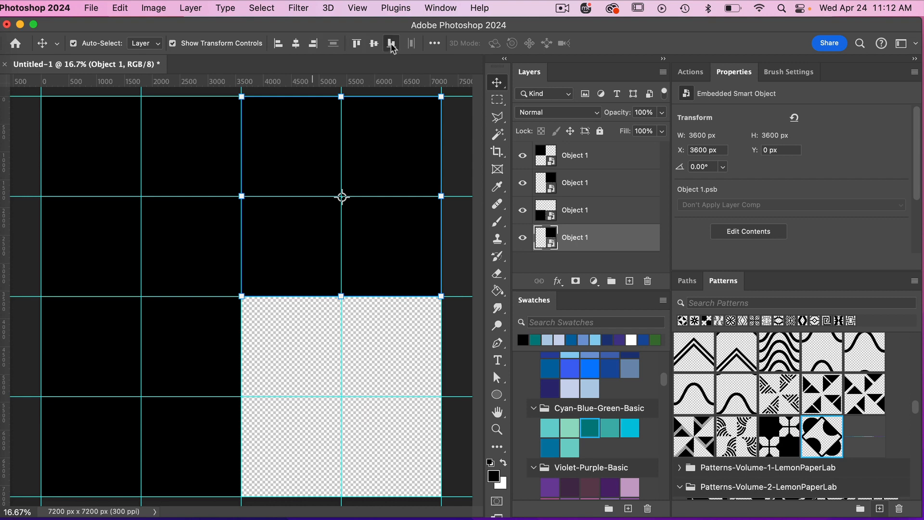
{"action": "left_click", "coordinate": [391, 43]}
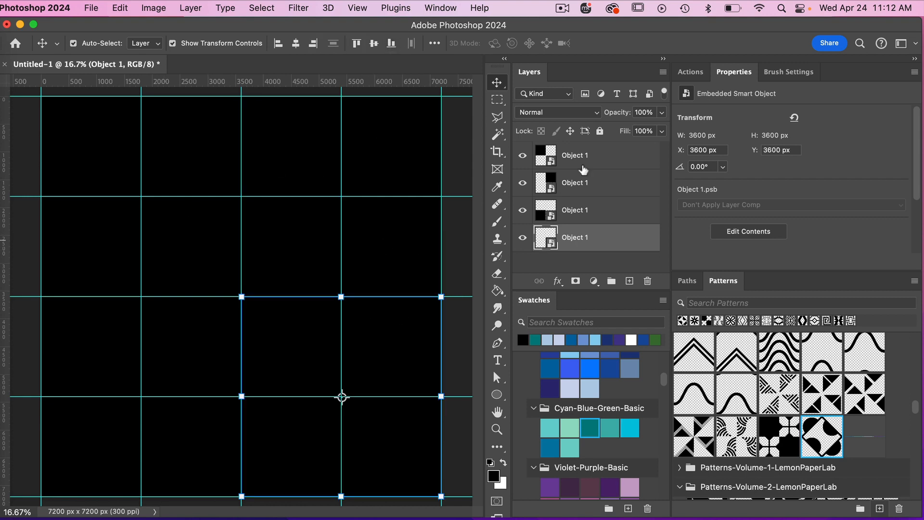
Open the contents of the lowest Object 1 smart object for editing
{"action": "double_click", "coordinate": [552, 245]}
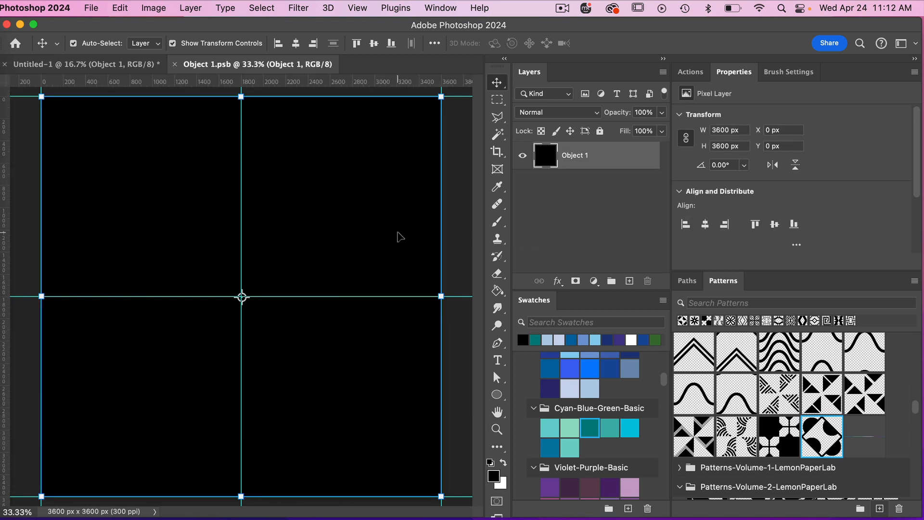
{"action": "key", "text": "super+minus"}
{"action": "key", "text": "super+minus"}
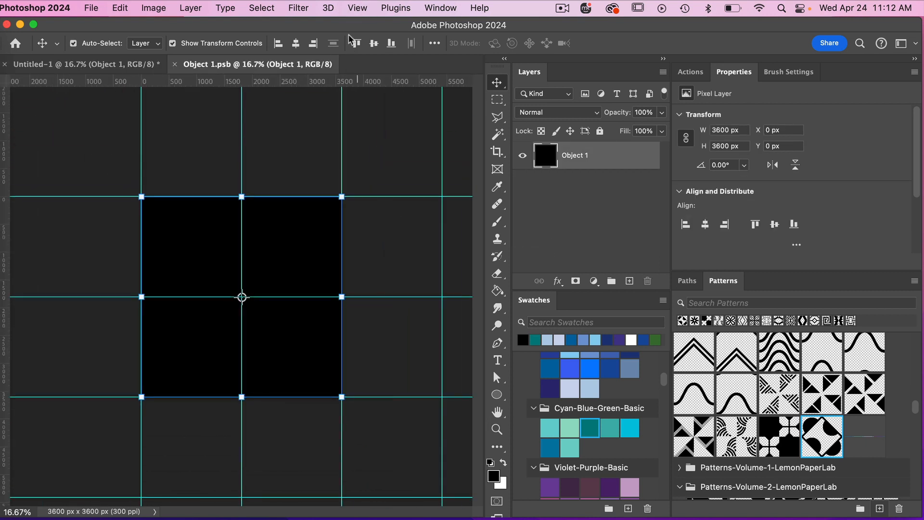
Clear all guides from the smart object contents and add a new empty layer above the black layer
{"action": "left_click", "coordinate": [359, 8]}
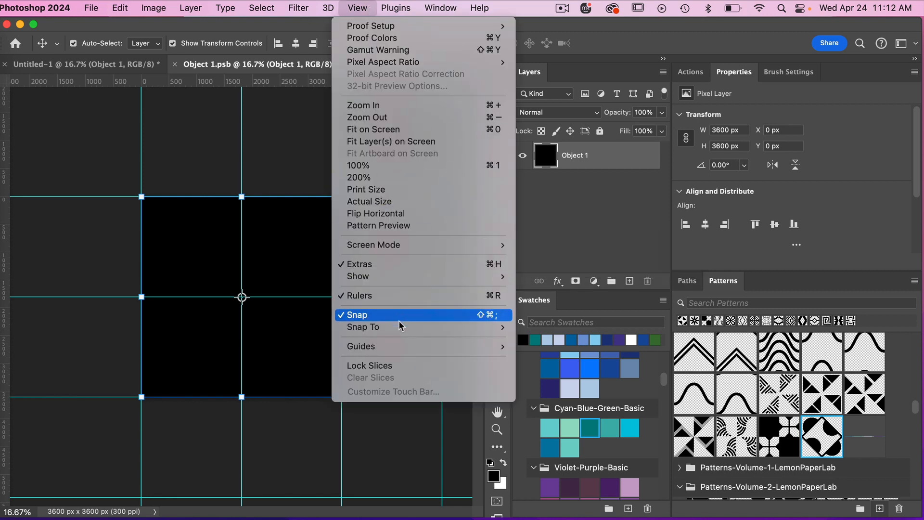
{"action": "mouse_move", "coordinate": [381, 351]}
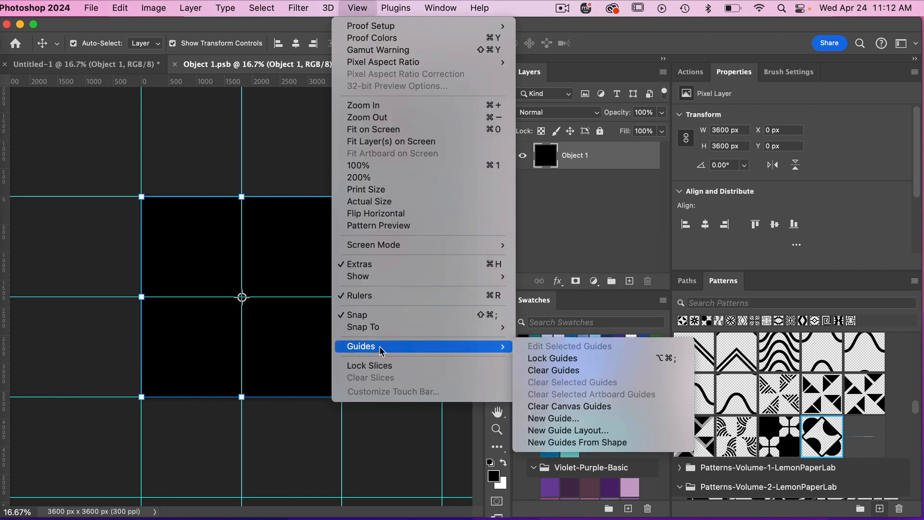
{"action": "left_click", "coordinate": [554, 369]}
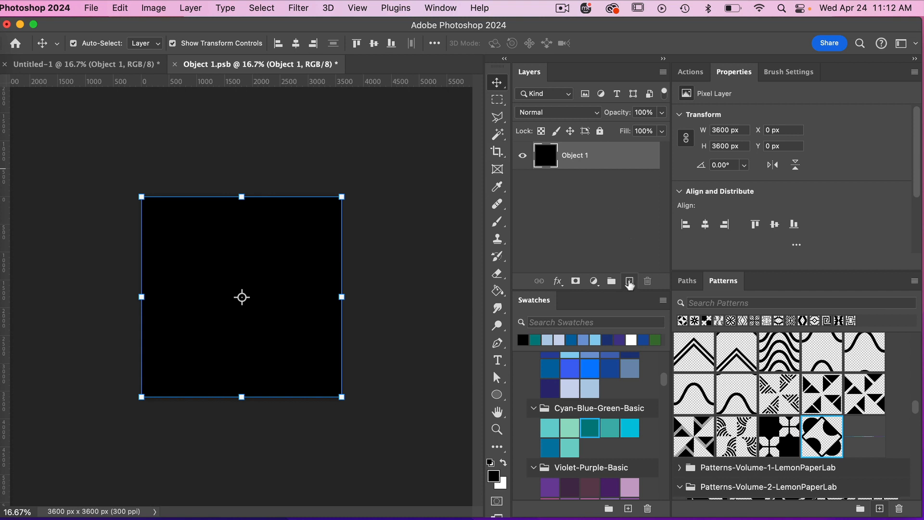
{"action": "left_click", "coordinate": [629, 282]}
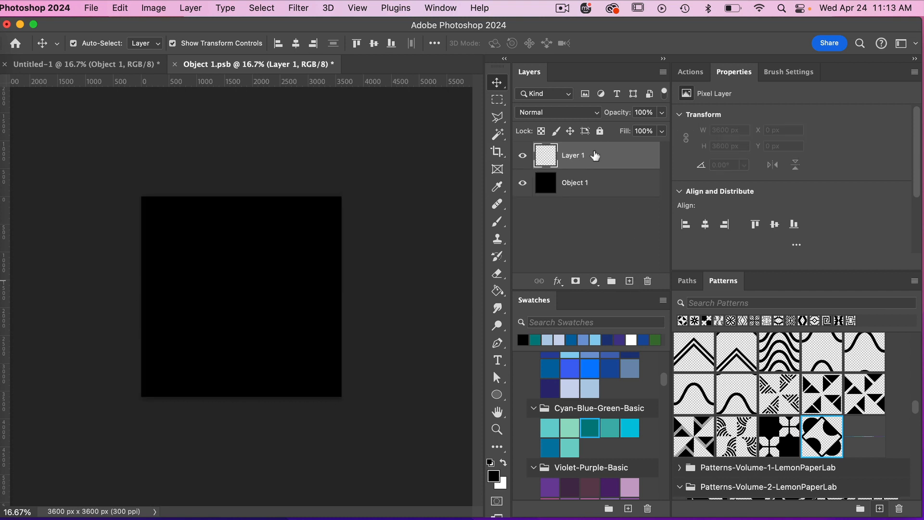
With the Pen tool in Shape mode and a red fill, draw a three-point open L-shaped path about 1619 x 1688 px
{"action": "left_click", "coordinate": [498, 343]}
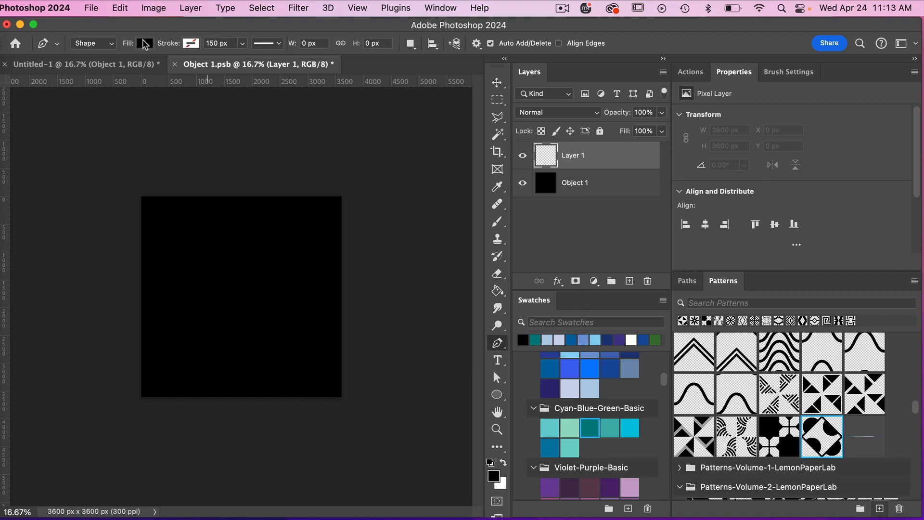
{"action": "left_click", "coordinate": [145, 44]}
{"action": "left_click", "coordinate": [207, 115]}
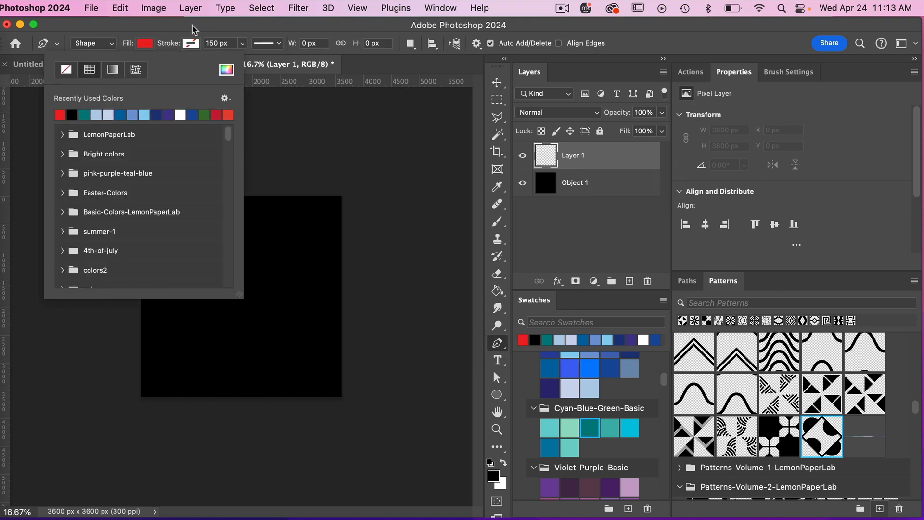
{"action": "left_click", "coordinate": [192, 29]}
{"action": "left_click", "coordinate": [200, 243]}
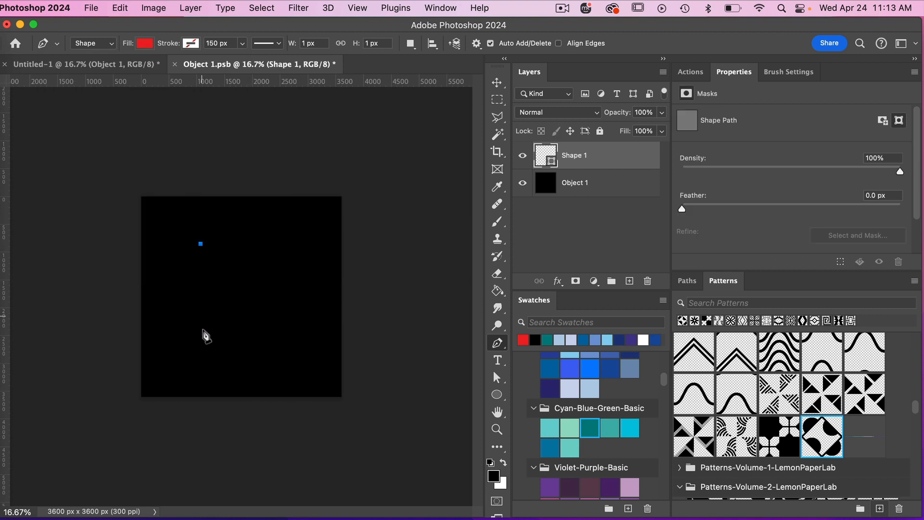
{"action": "left_click", "coordinate": [202, 336]}
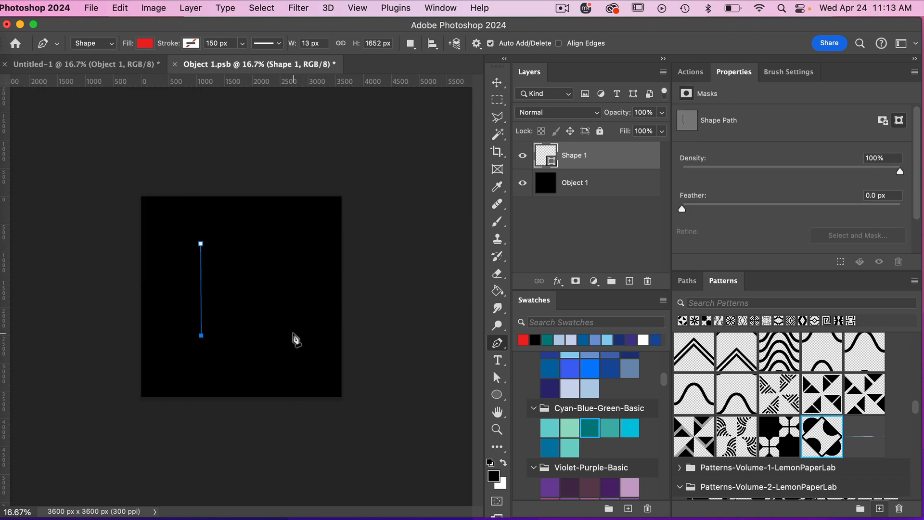
{"action": "left_click", "coordinate": [291, 338]}
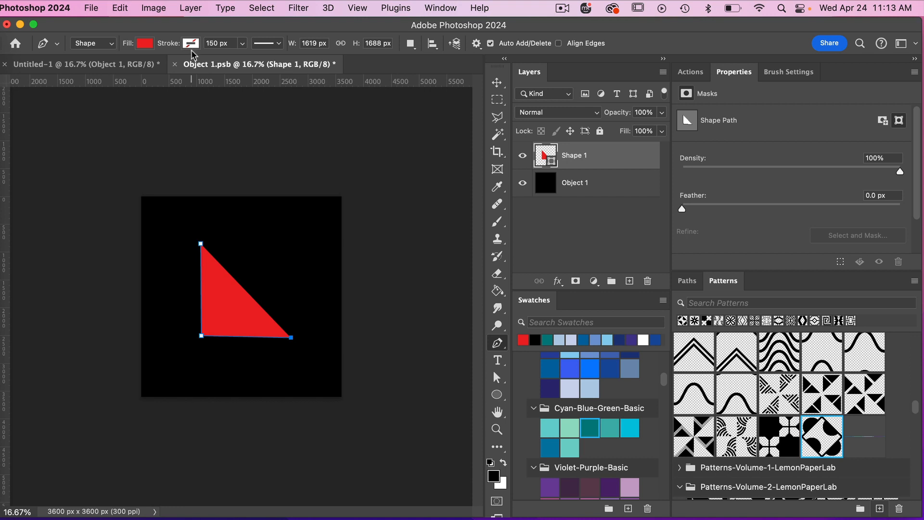
Give the L-shaped path no fill and a red stroke, and save the smart object contents
{"action": "left_click", "coordinate": [146, 44]}
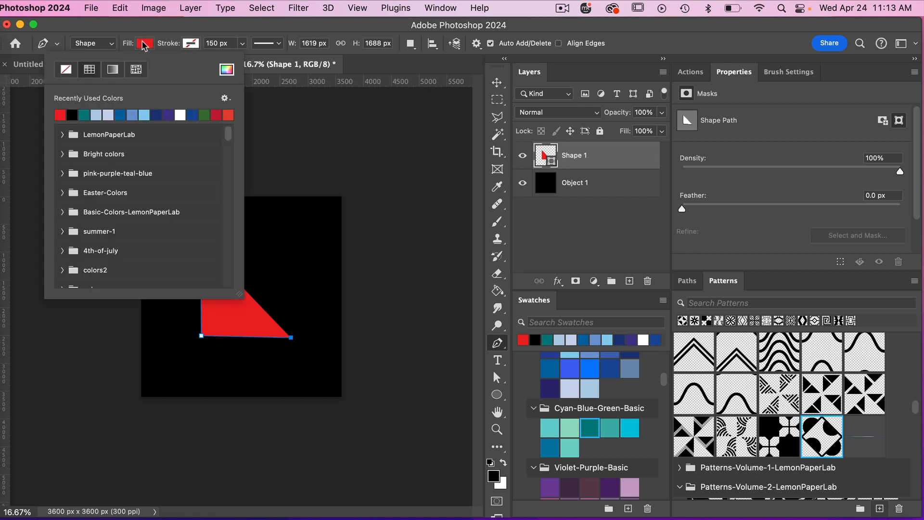
{"action": "left_click", "coordinate": [67, 72]}
{"action": "left_click", "coordinate": [191, 43]}
{"action": "left_click", "coordinate": [106, 115]}
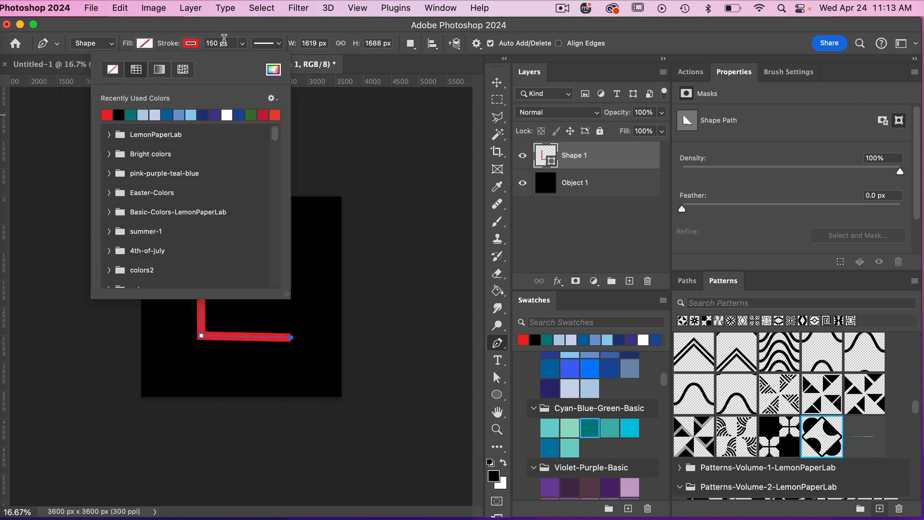
{"action": "left_click", "coordinate": [276, 31]}
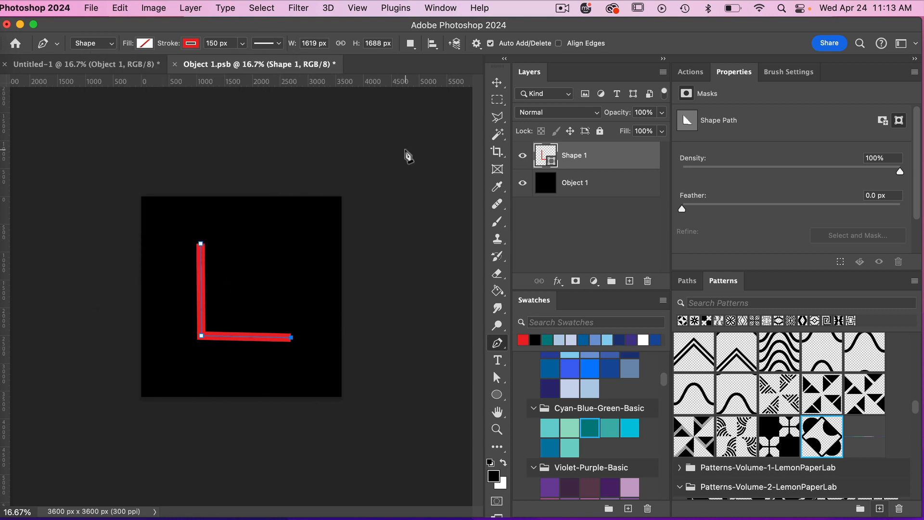
{"action": "key", "text": "super+s"}
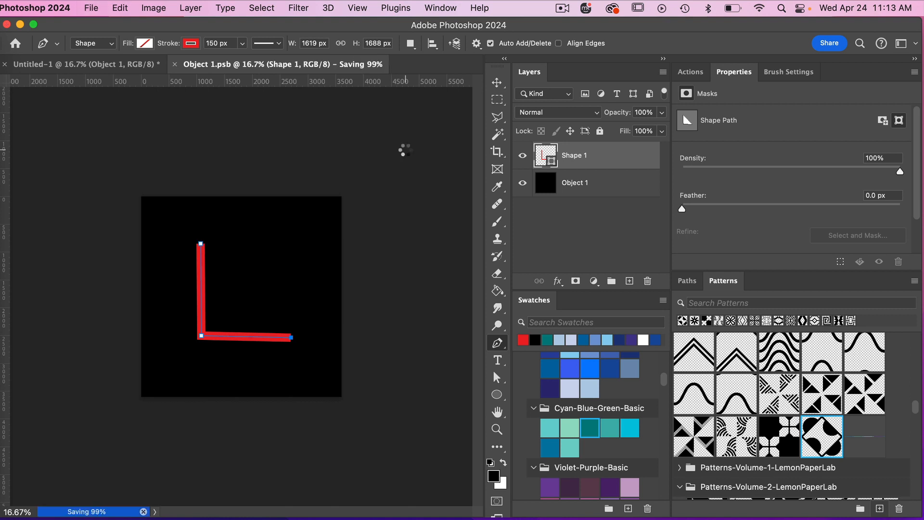
In the Untitled-1 document, rotate the upper-right tile by 90 degrees with Free Transform
{"action": "left_click", "coordinate": [137, 64]}
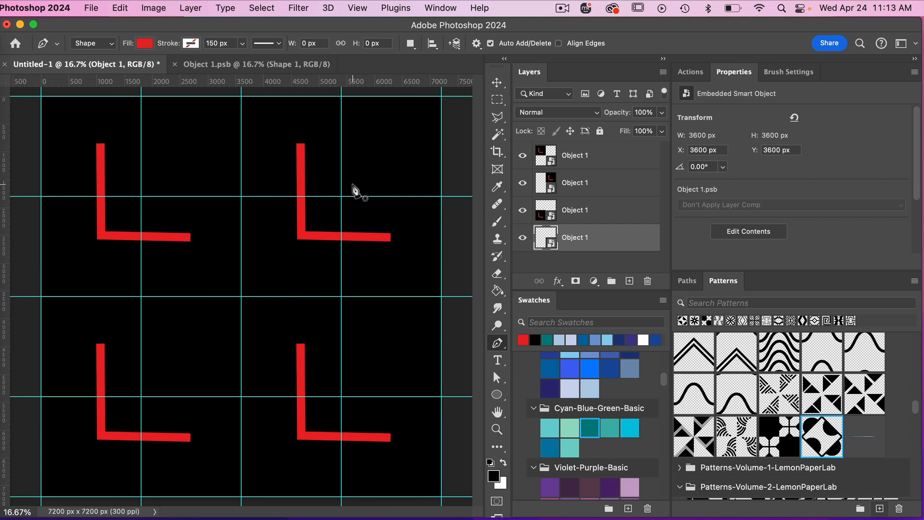
{"action": "left_click", "coordinate": [497, 84]}
{"action": "left_click", "coordinate": [355, 179]}
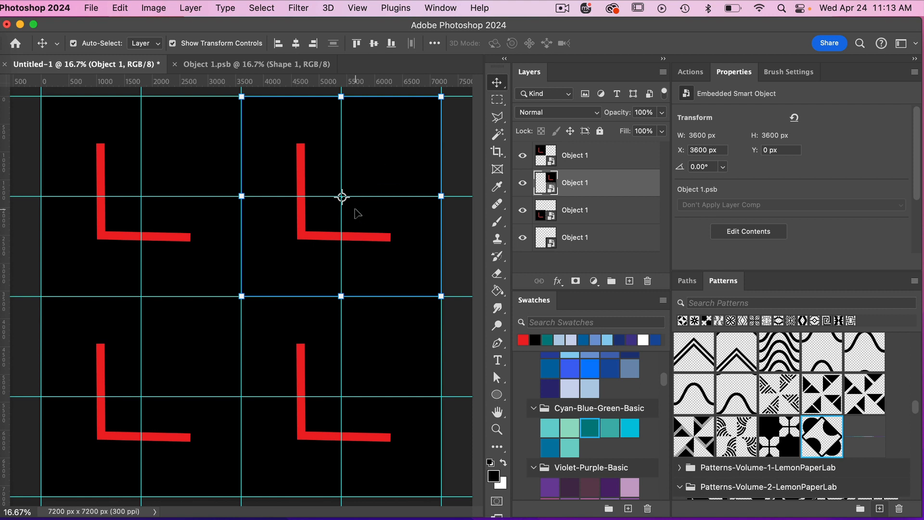
{"action": "key", "text": "super+t"}
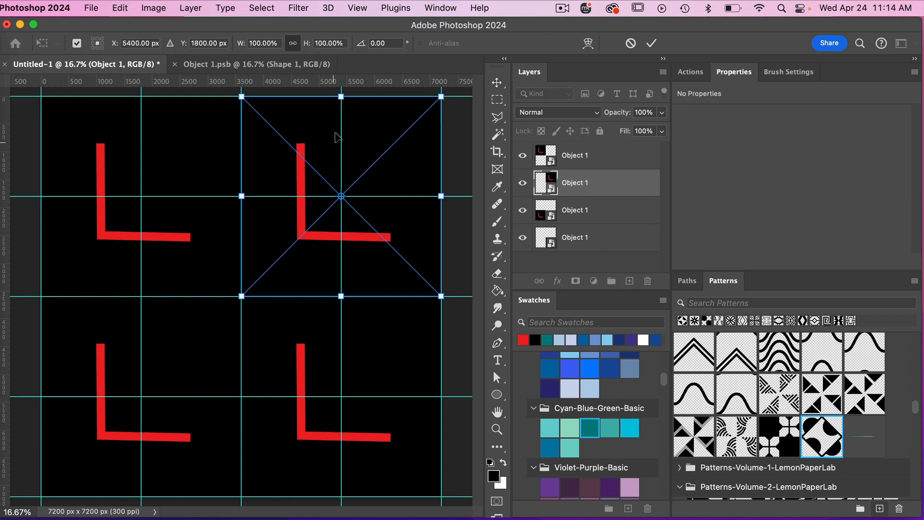
{"action": "left_click", "coordinate": [370, 41]}
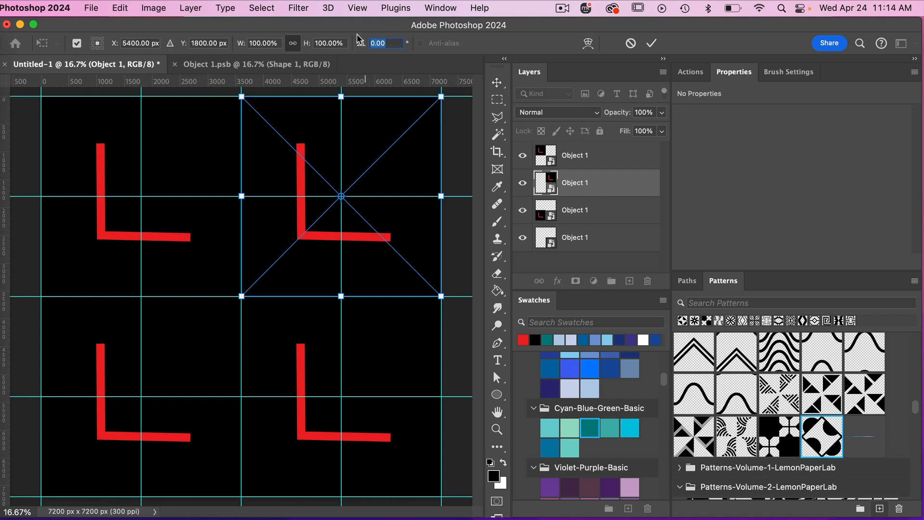
{"action": "type", "text": "90"}
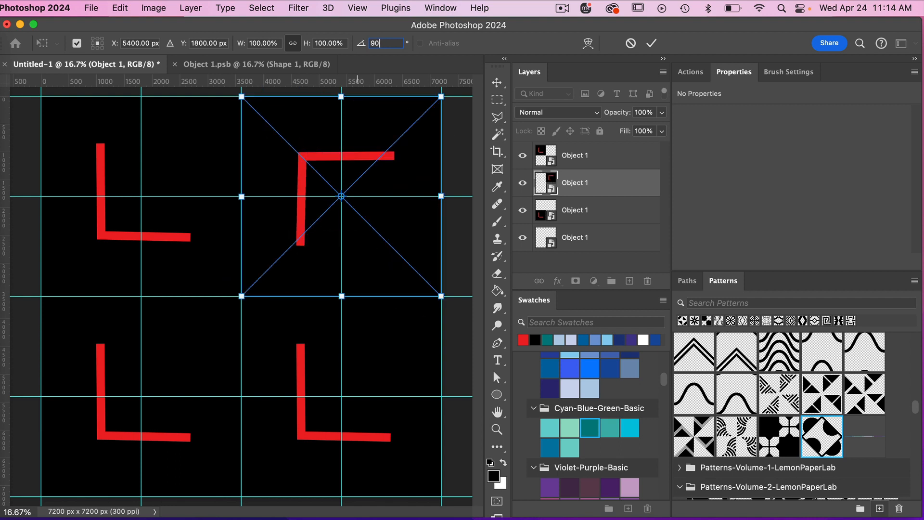
Rotate the lower-right Object 1 tile by 180 degrees with Free Transform and apply it
{"action": "left_click", "coordinate": [384, 378]}
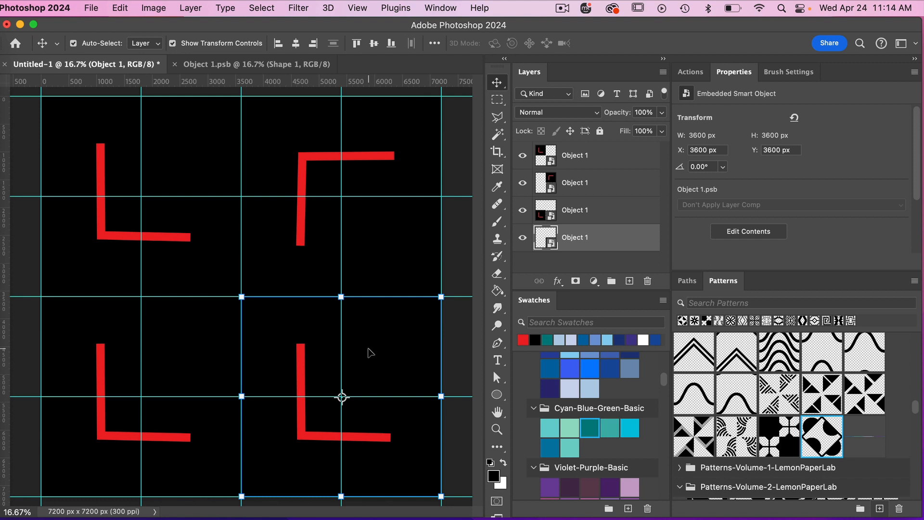
{"action": "key", "text": "super+t"}
{"action": "left_click", "coordinate": [354, 41]}
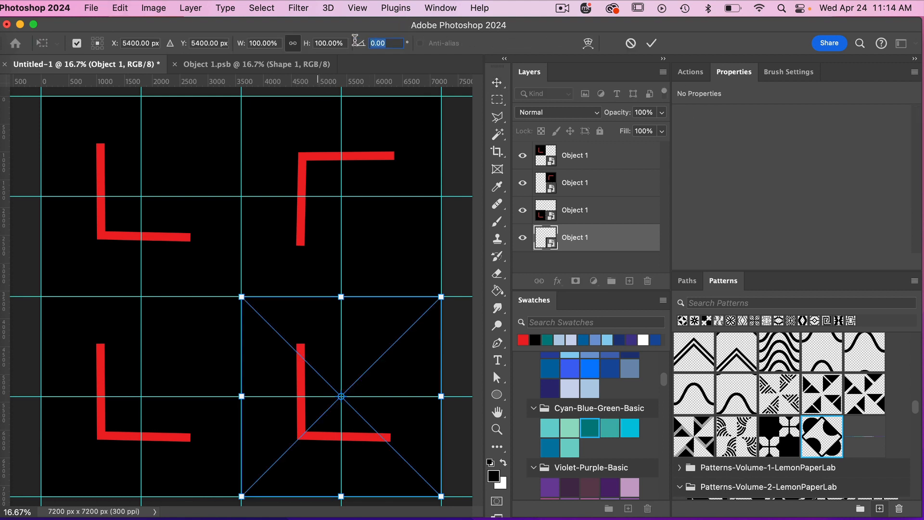
{"action": "type", "text": "180"}
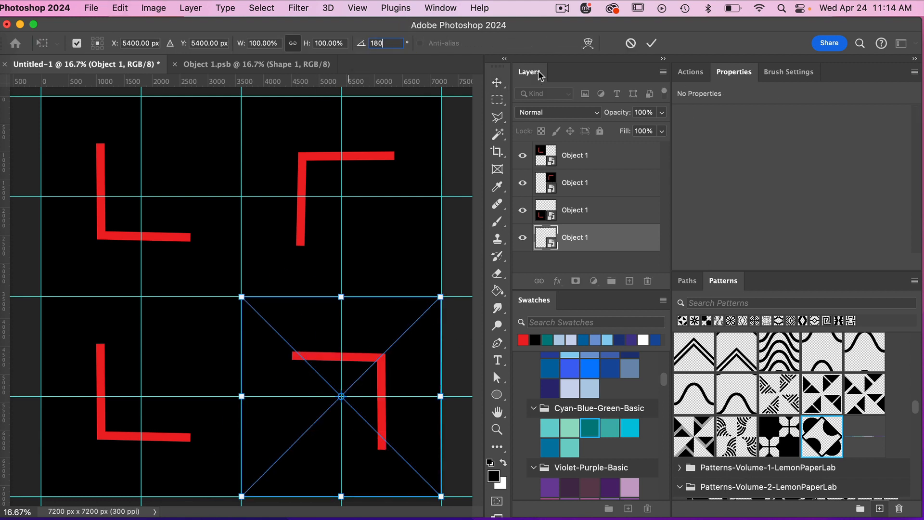
{"action": "left_click", "coordinate": [653, 42]}
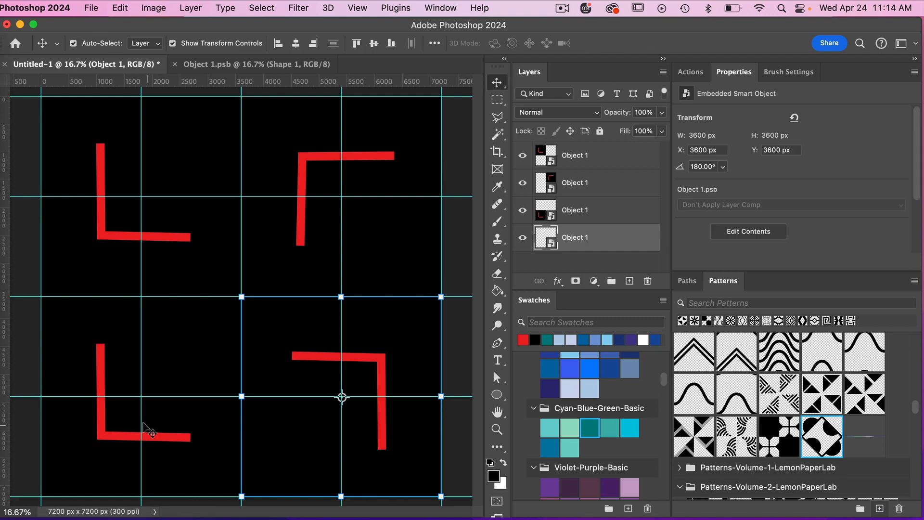
Rotate the lower-left Object 1 tile by -90 degrees with Free Transform and apply it
{"action": "left_click", "coordinate": [190, 366]}
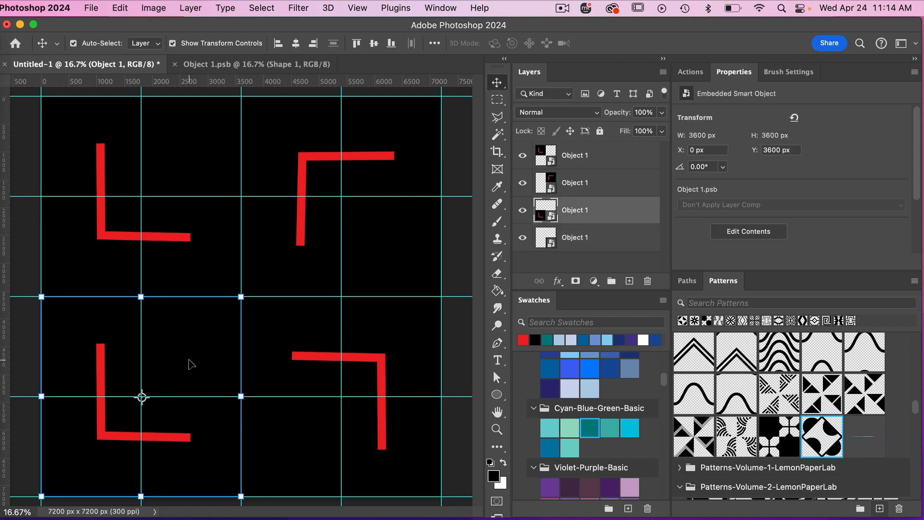
{"action": "key", "text": "ctrl+t"}
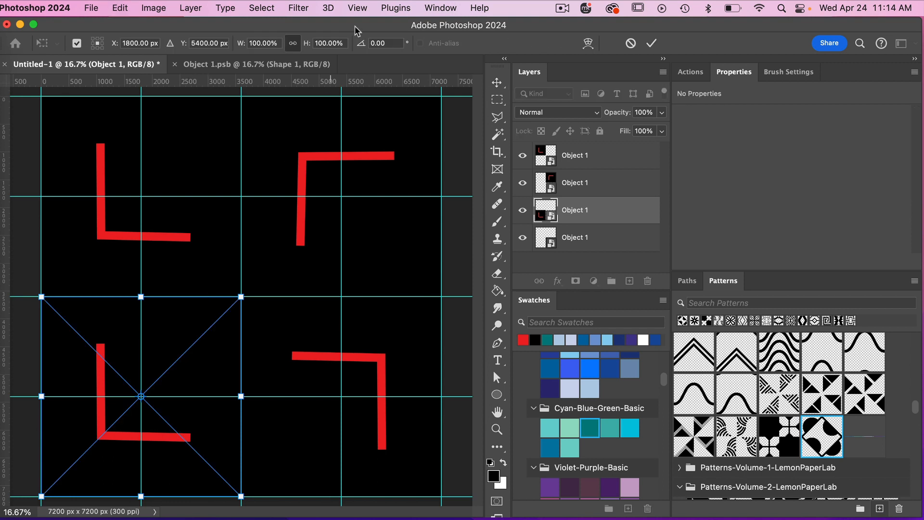
{"action": "left_click", "coordinate": [385, 42]}
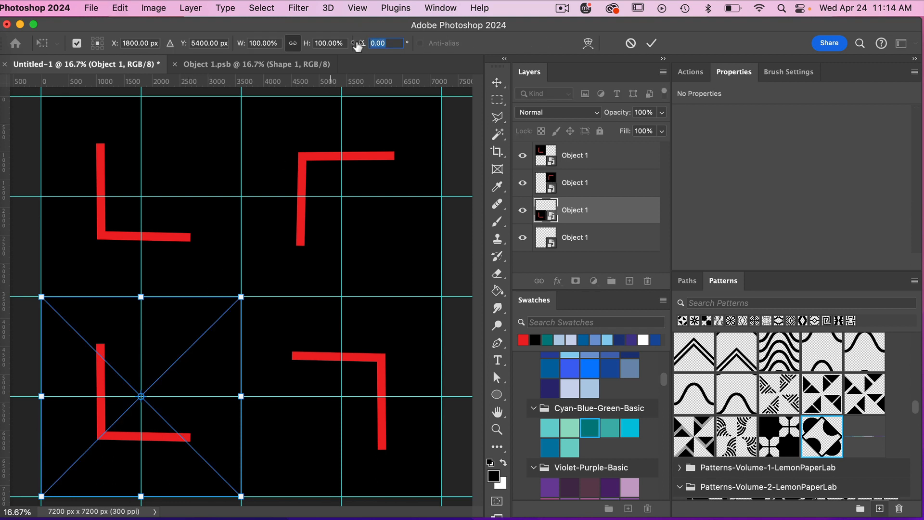
{"action": "type", "text": "-90"}
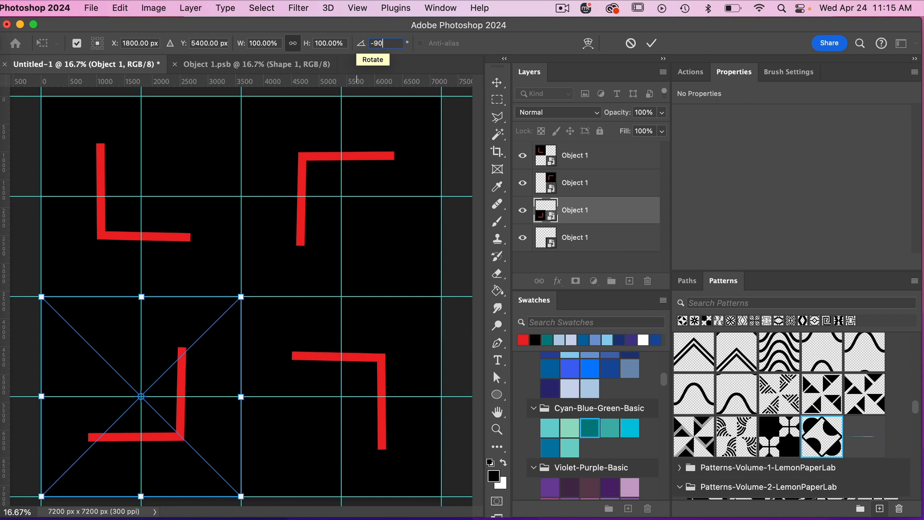
{"action": "left_click", "coordinate": [652, 45]}
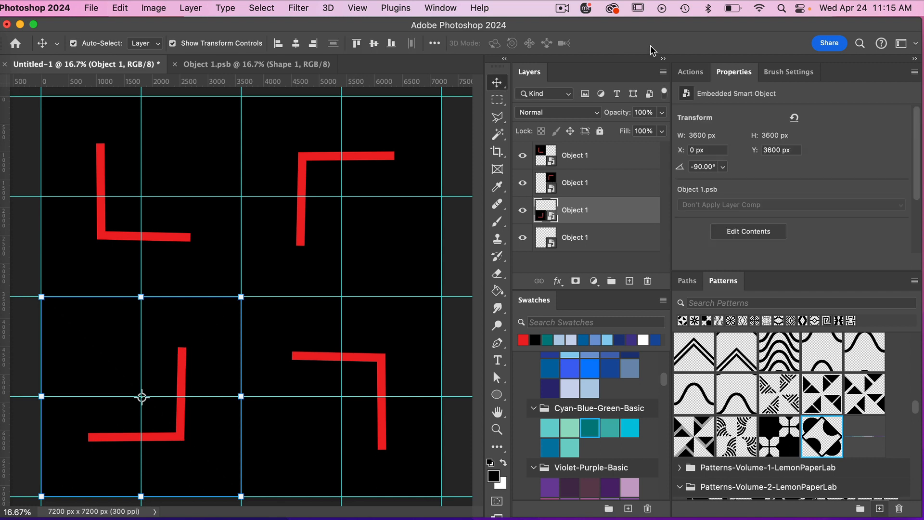
In Object 1.psb, hide the Shape 1 and Object 1 layers and add a new empty layer on top
{"action": "left_click", "coordinate": [274, 66]}
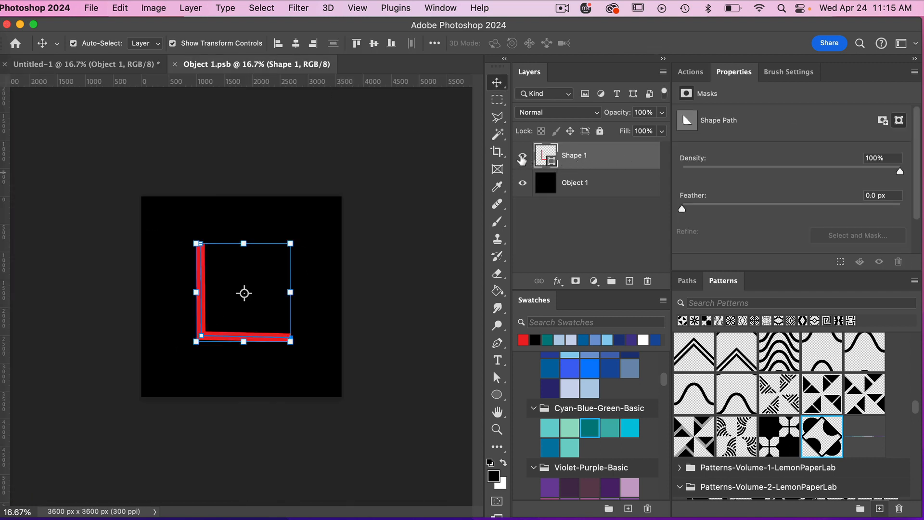
{"action": "left_click", "coordinate": [523, 159]}
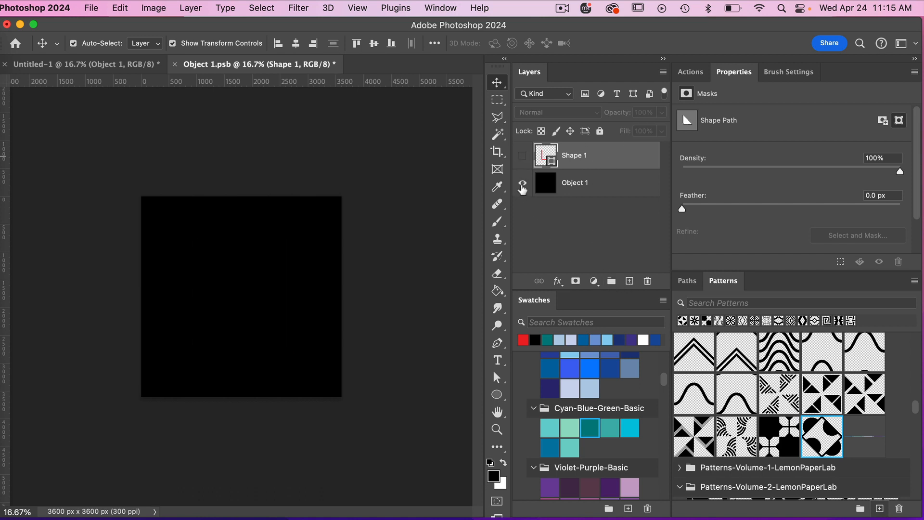
{"action": "left_click", "coordinate": [522, 183]}
{"action": "left_click", "coordinate": [630, 281]}
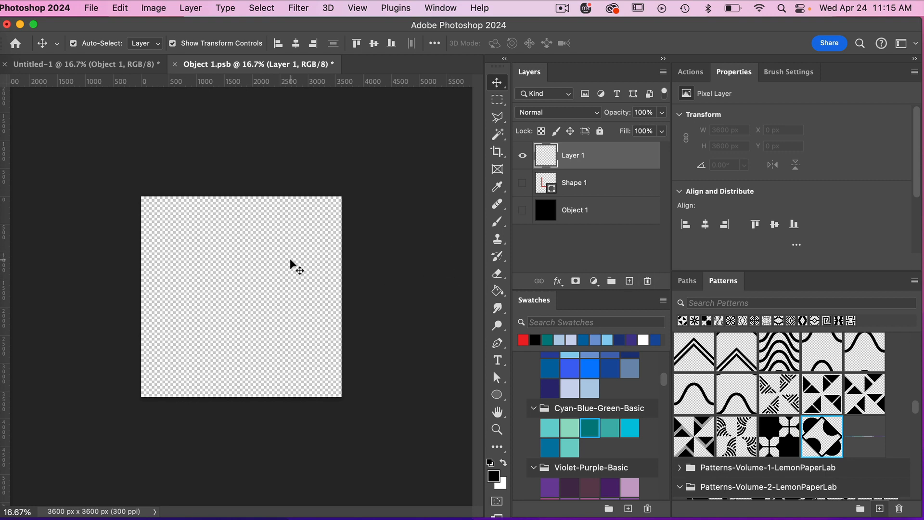
Create a new cyan guide layout with 4 columns and 4 rows on the tile canvas
{"action": "left_click", "coordinate": [358, 8]}
{"action": "mouse_move", "coordinate": [380, 345]}
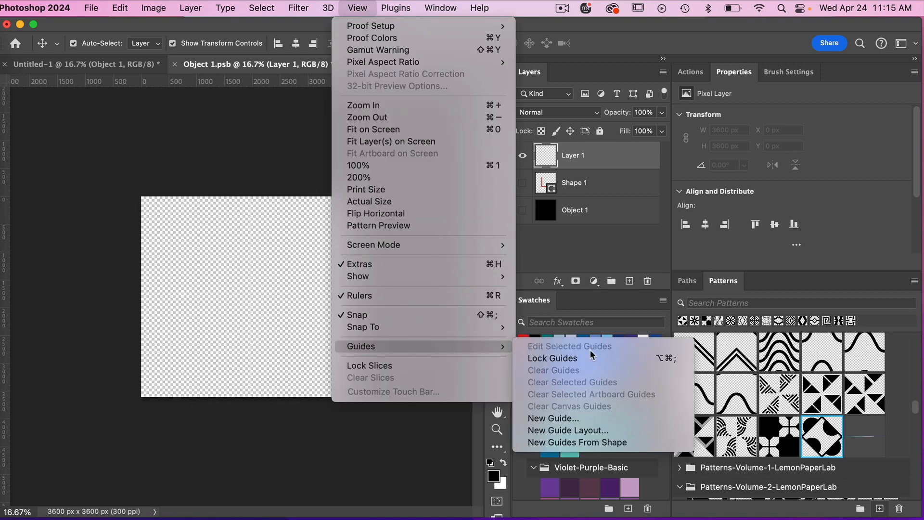
{"action": "left_click", "coordinate": [574, 431]}
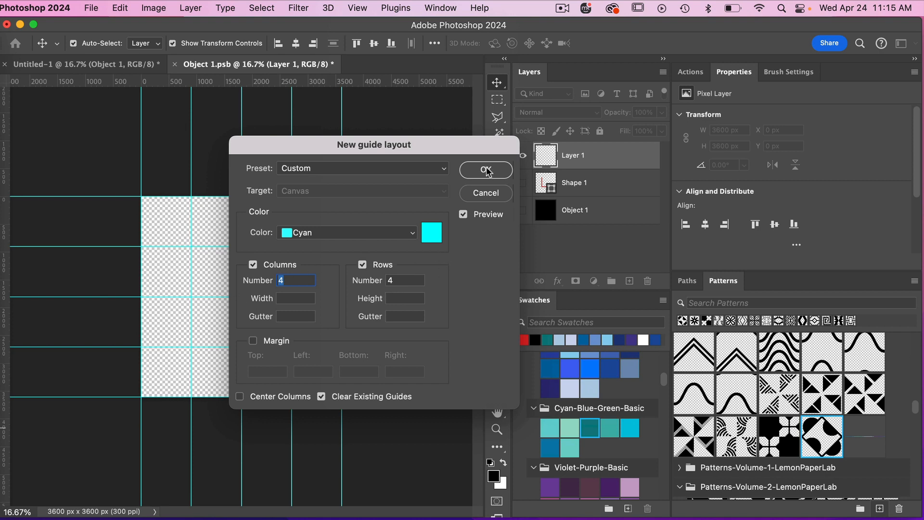
{"action": "left_click", "coordinate": [486, 170]}
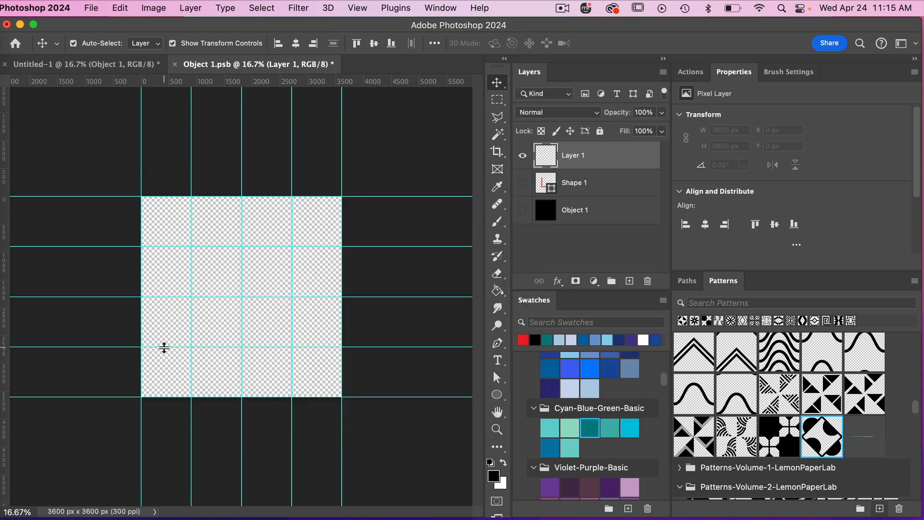
Fill the upper 3600 x 1800 px half of Layer 1 with black, clear the selection and save Object 1.psb
{"action": "left_click", "coordinate": [498, 101]}
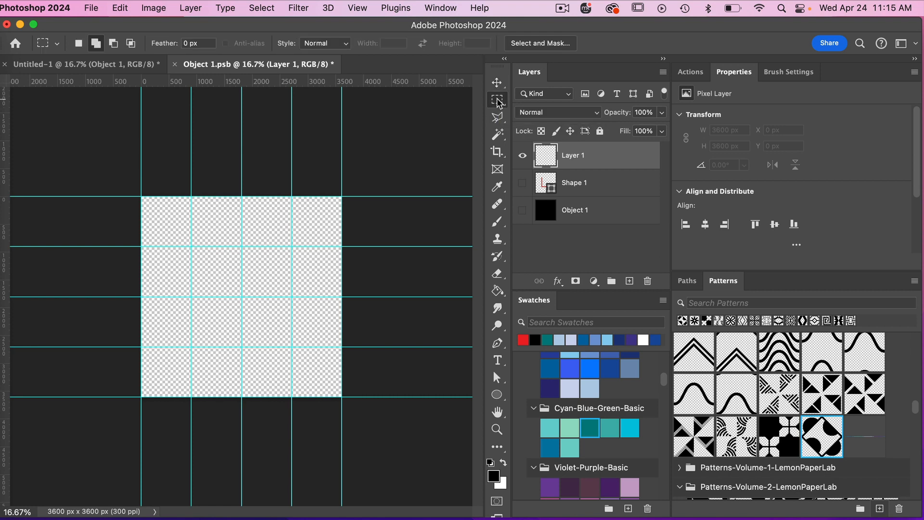
{"action": "left_click_drag", "start_coordinate": [142, 196], "coordinate": [350, 298]}
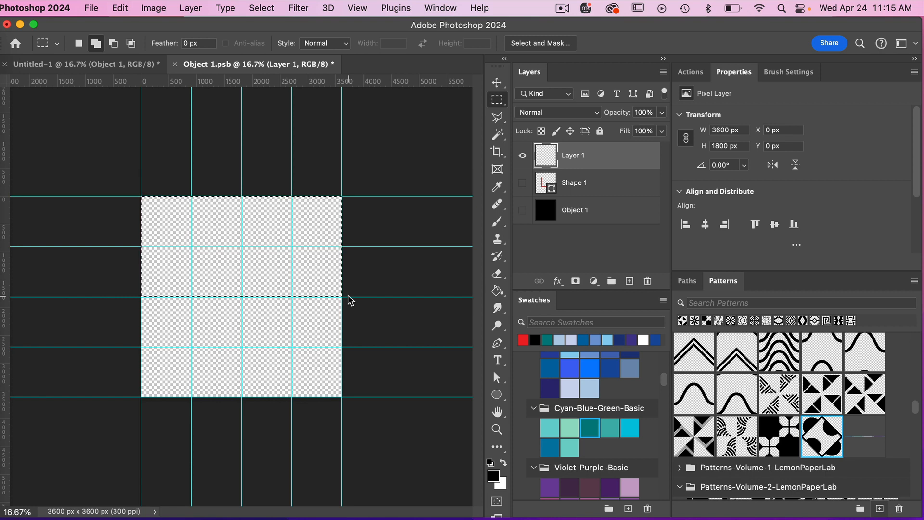
{"action": "key", "text": "alt+BackSpace"}
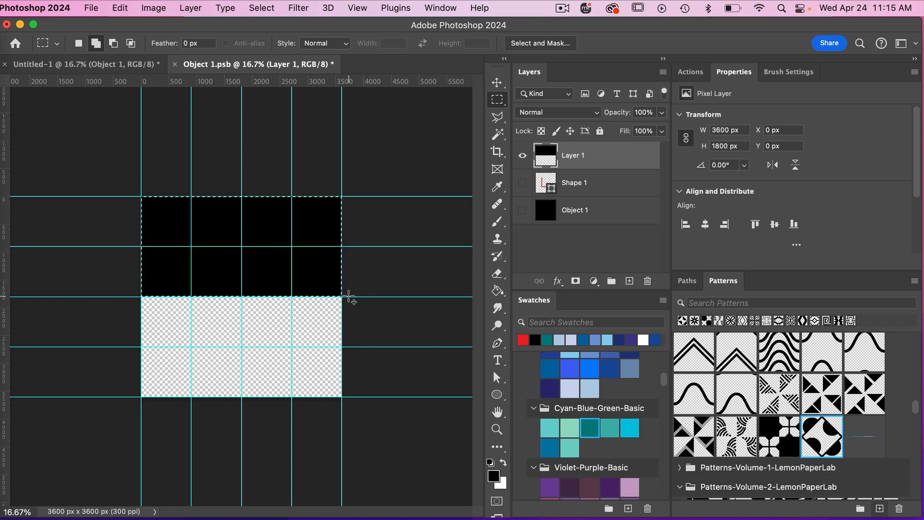
{"action": "key", "text": "super+d"}
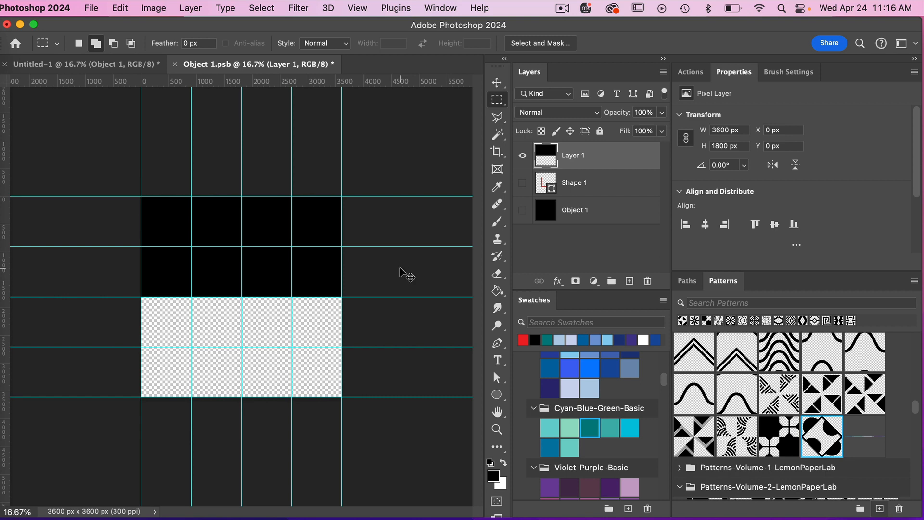
{"action": "key", "text": "super+s"}
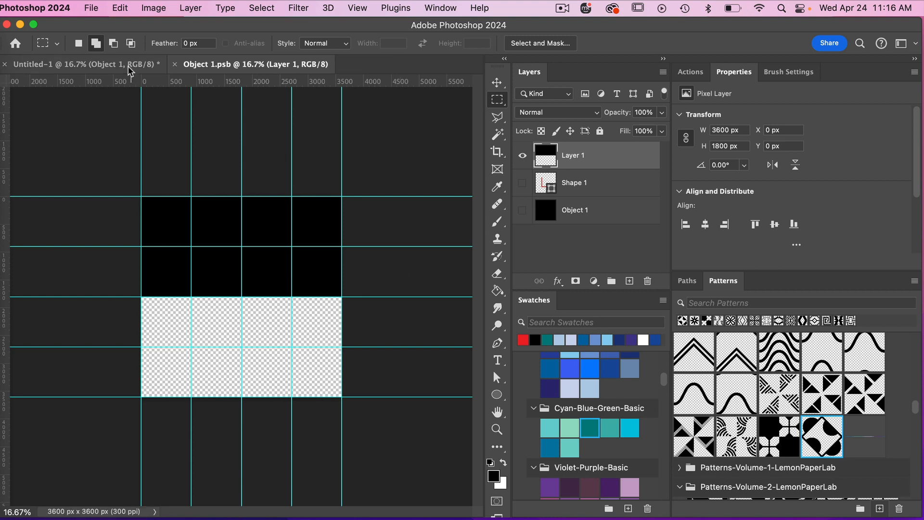
Switch to the Untitled-1 document and clear all of its guides
{"action": "left_click", "coordinate": [130, 67]}
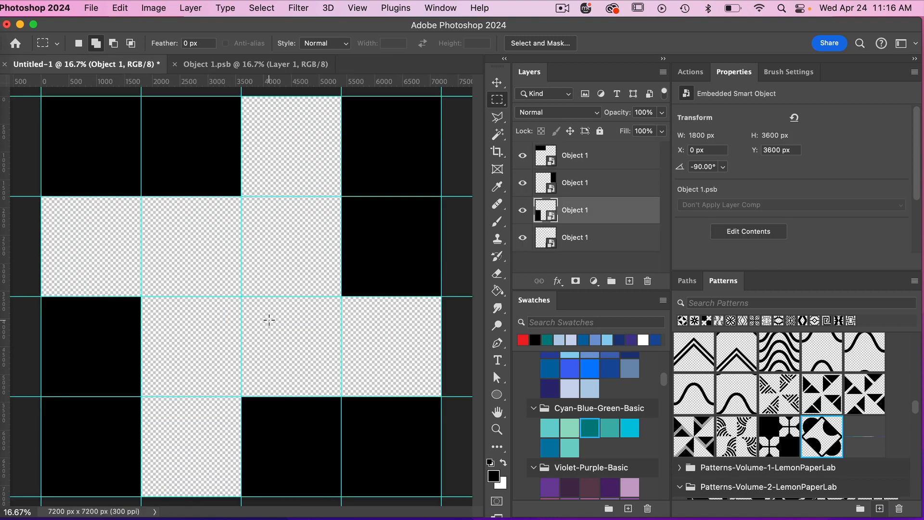
{"action": "key", "text": "super+minus"}
{"action": "key", "text": "super+minus"}
{"action": "key", "text": "super+minus"}
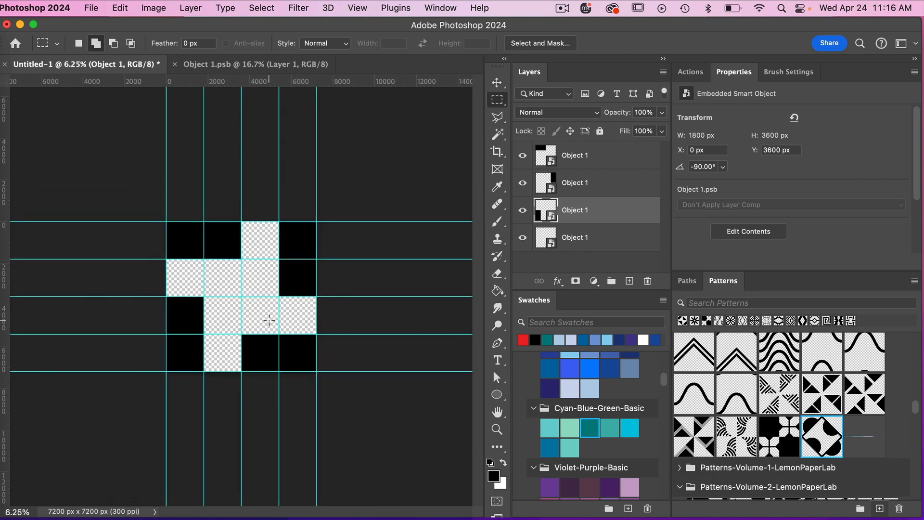
{"action": "left_click", "coordinate": [364, 8]}
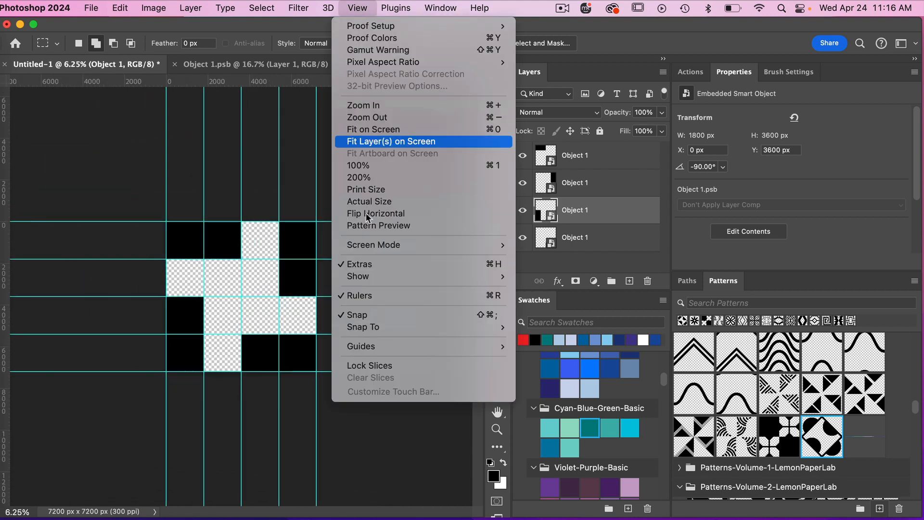
{"action": "mouse_move", "coordinate": [379, 347]}
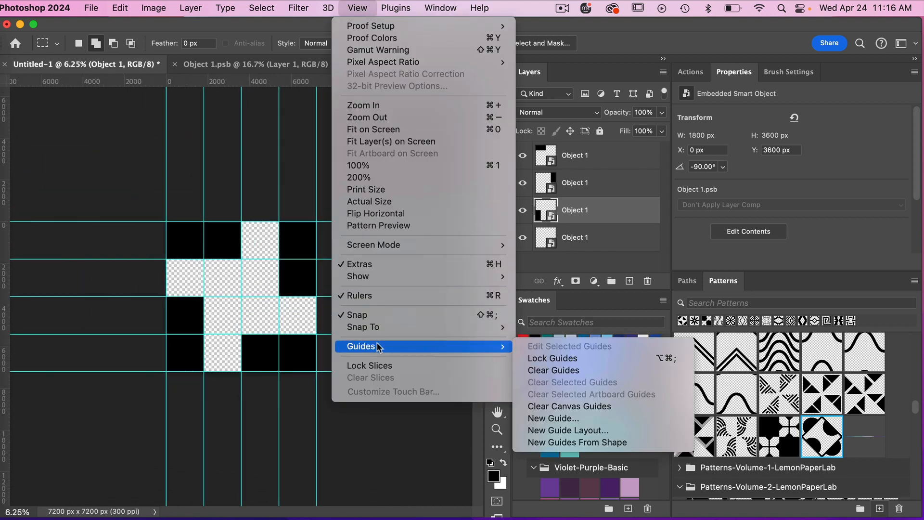
{"action": "left_click", "coordinate": [545, 371]}
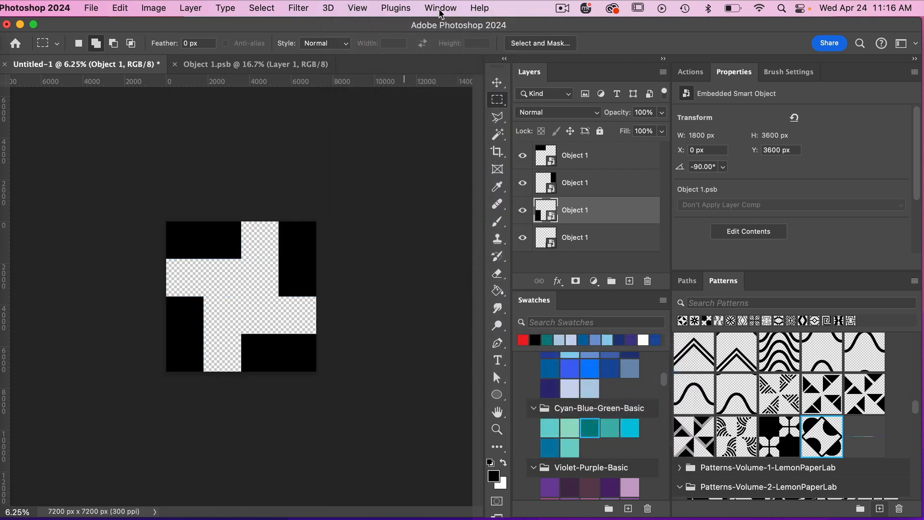
Turn on Pattern Preview and examine how the four-tile design repeats across a wide area
{"action": "left_click", "coordinate": [359, 7]}
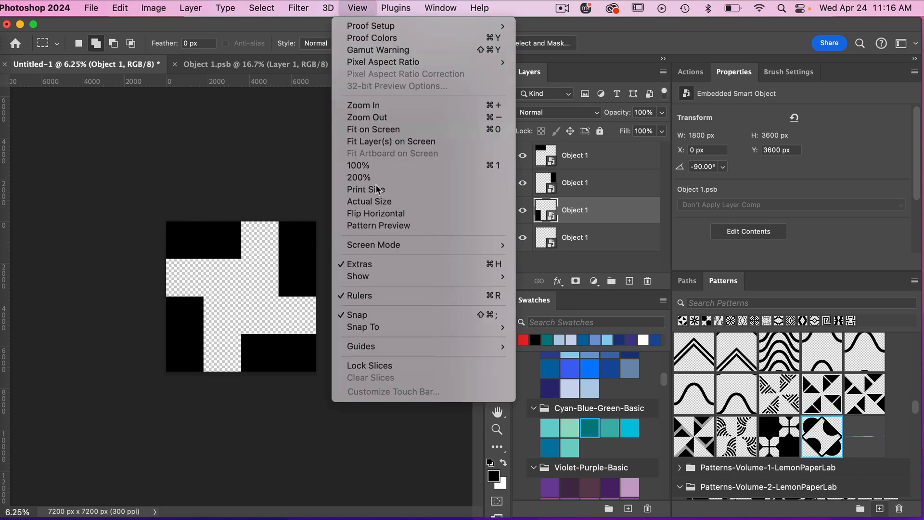
{"action": "left_click", "coordinate": [392, 225]}
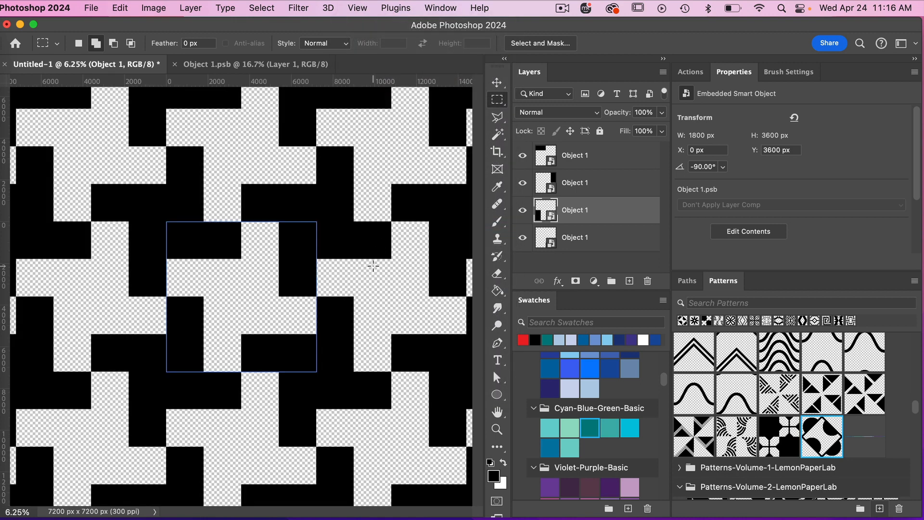
{"action": "key", "text": "super+minus"}
{"action": "key", "text": "super+minus"}
{"action": "key", "text": "super+minus"}
{"action": "key", "text": "super+minus"}
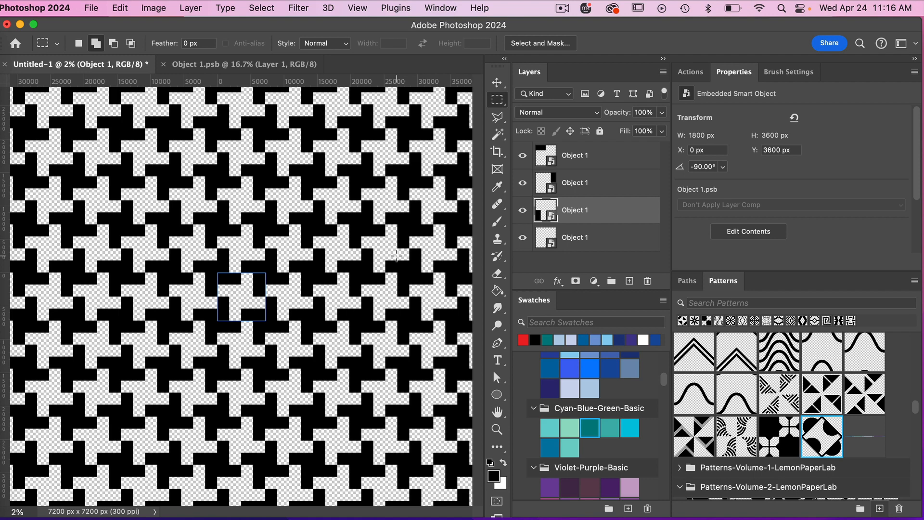
Save the four-tile design as a new pattern preset with the suggested name
{"action": "left_click", "coordinate": [120, 7]}
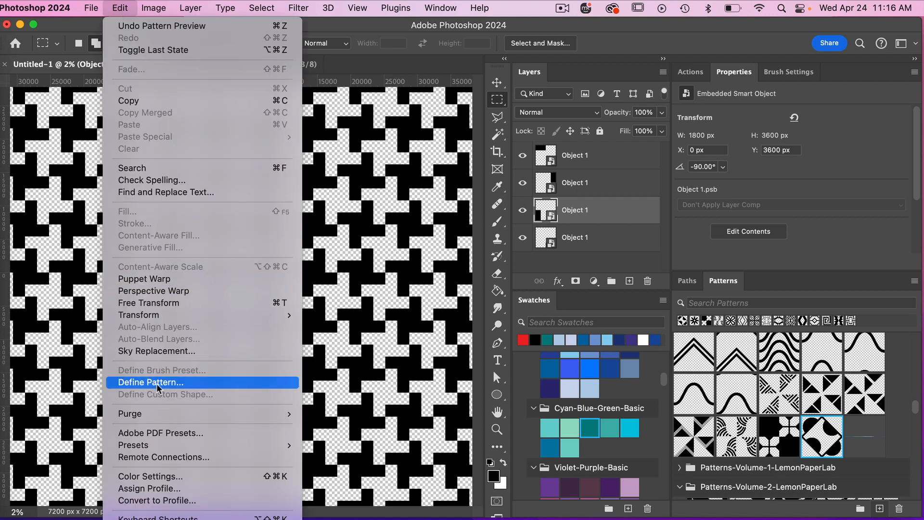
{"action": "left_click", "coordinate": [176, 383]}
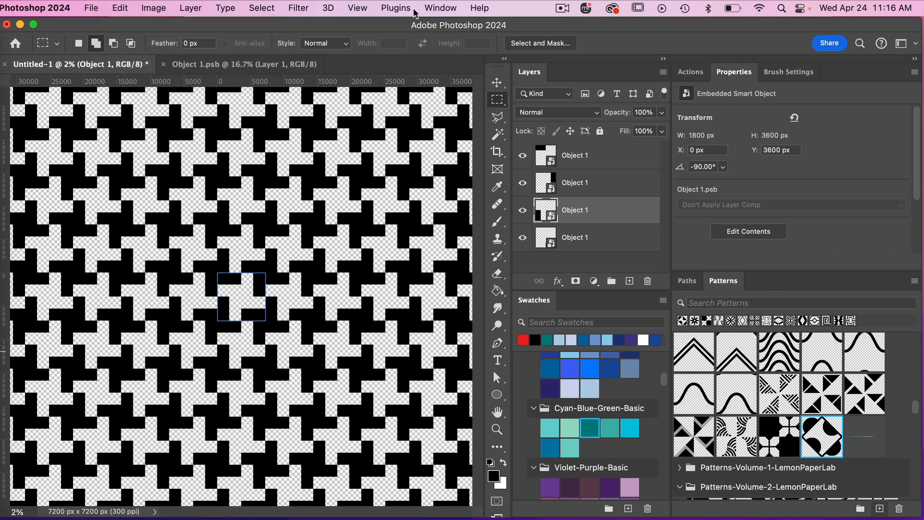
{"action": "left_click", "coordinate": [444, 11]}
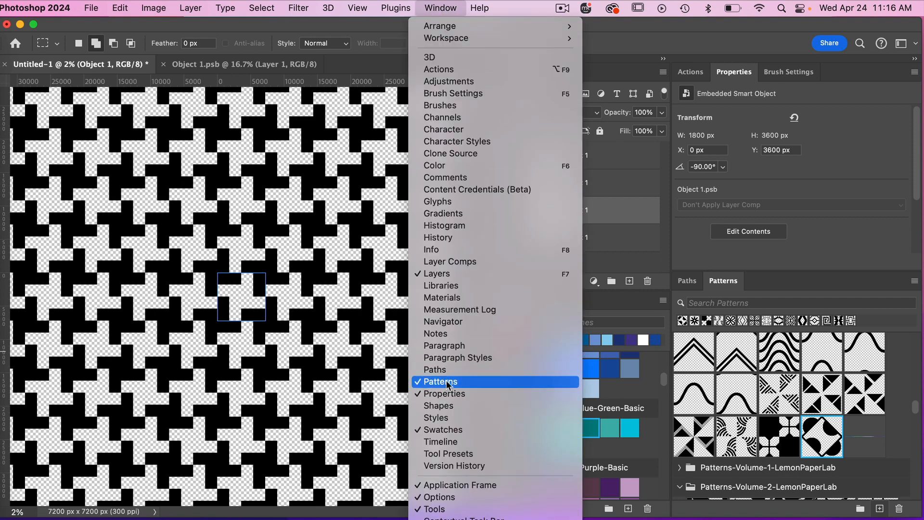
{"action": "left_click", "coordinate": [903, 446]}
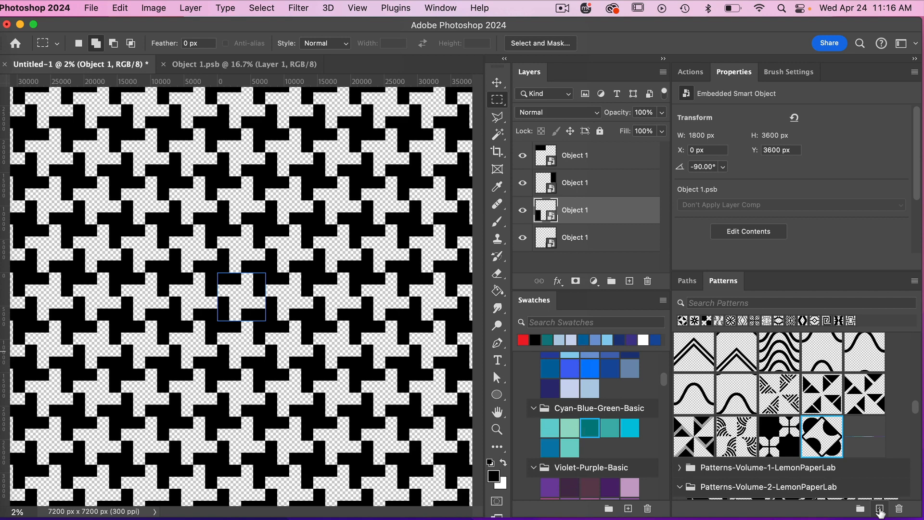
{"action": "left_click", "coordinate": [879, 509]}
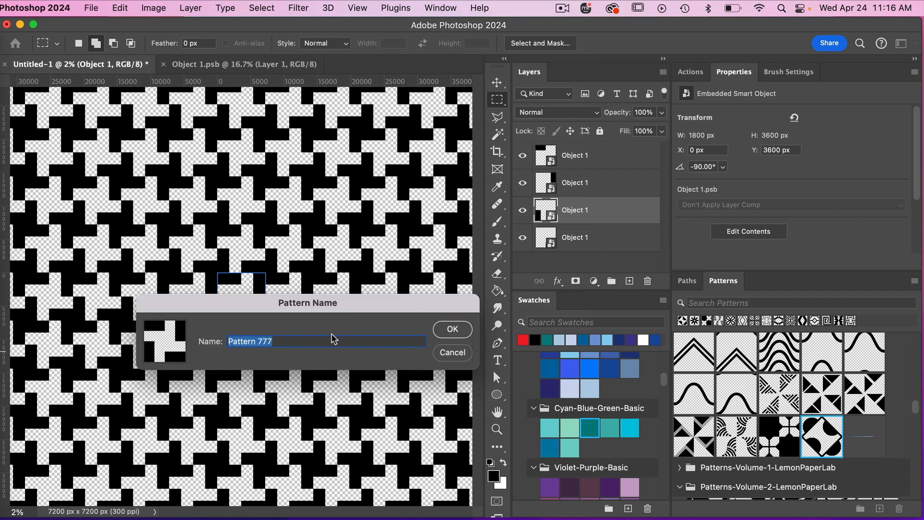
{"action": "left_click", "coordinate": [453, 331]}
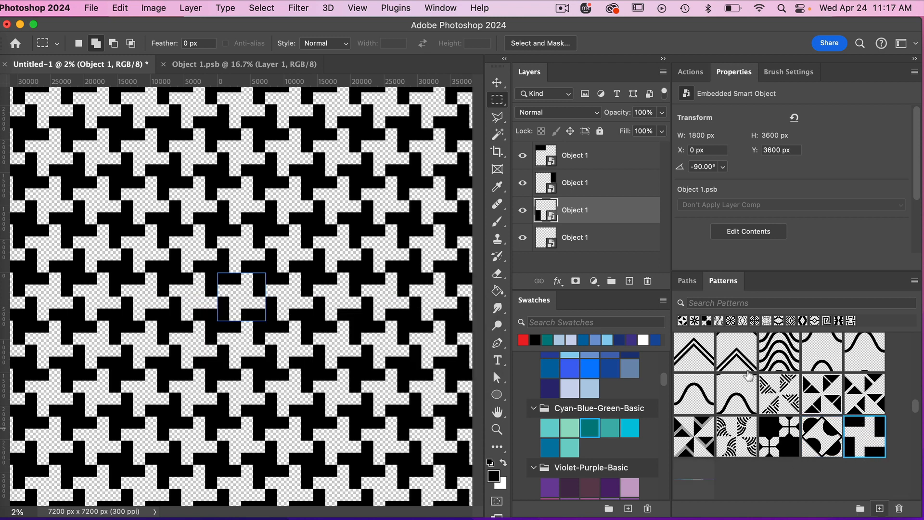
Turn off Pattern Preview for the Untitled-1 document
{"action": "left_click", "coordinate": [358, 8]}
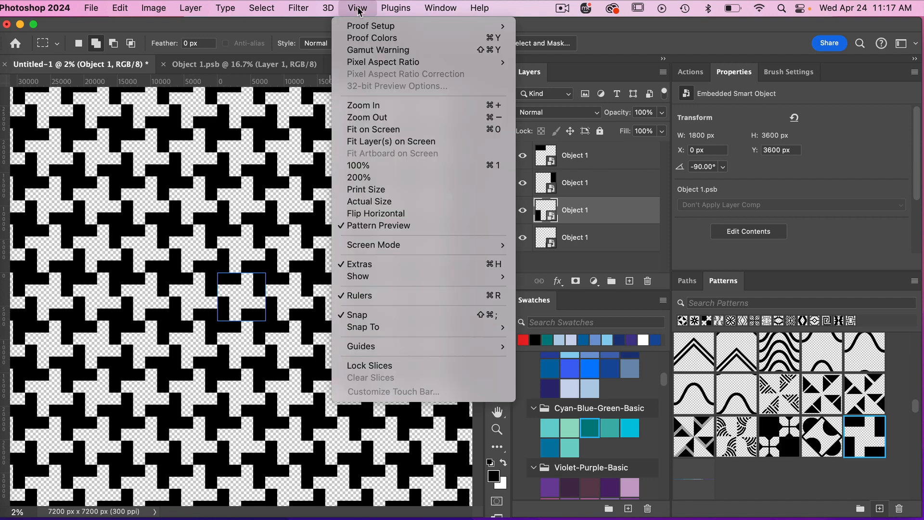
{"action": "left_click", "coordinate": [384, 224]}
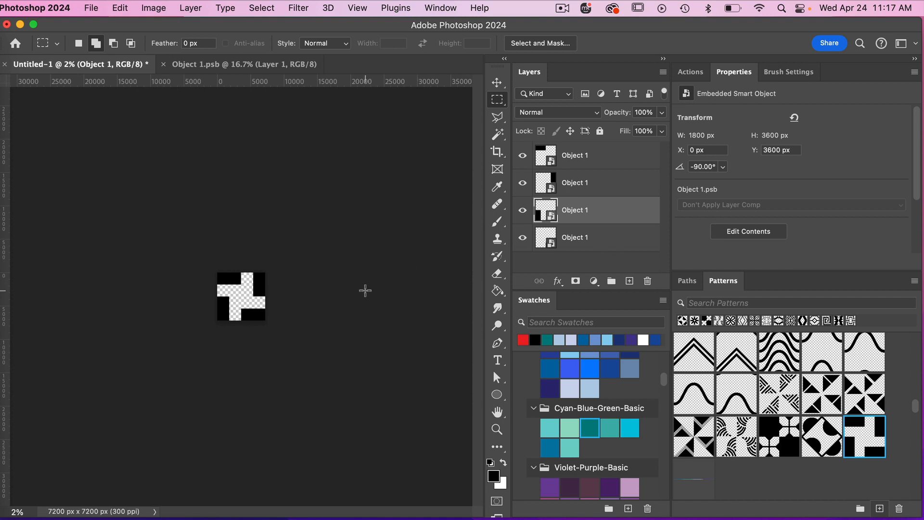
{"action": "key", "text": "super+equal"}
{"action": "key", "text": "super+equal"}
{"action": "key", "text": "super+equal"}
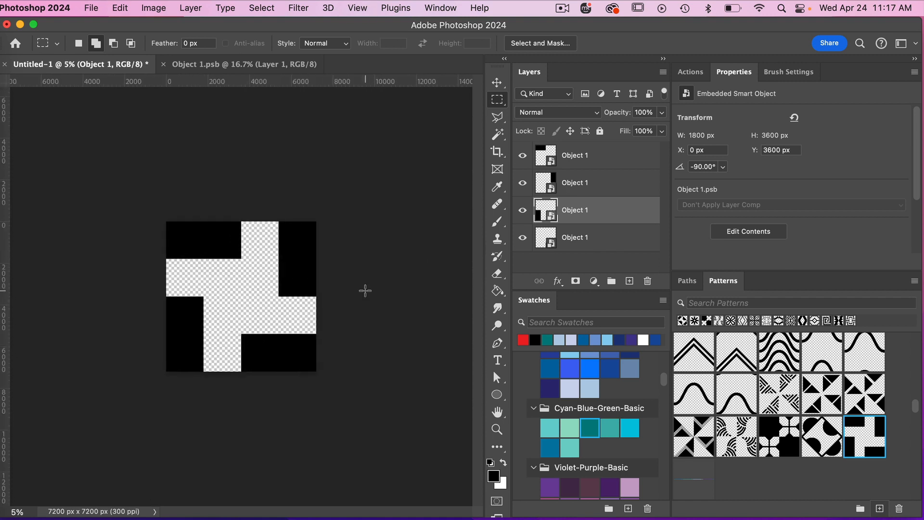
Add an empty layer on top and collect the four Object 1 layers beneath it in a hidden group
{"action": "left_click", "coordinate": [604, 162]}
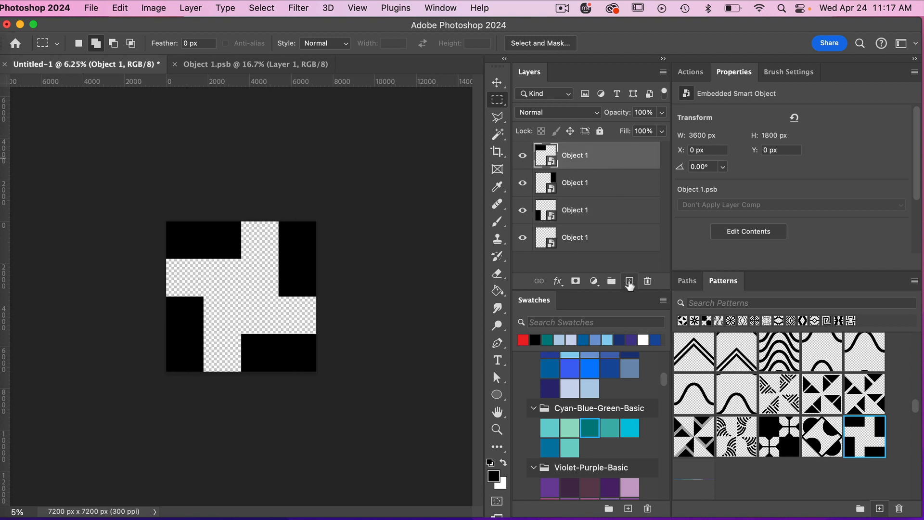
{"action": "left_click", "coordinate": [629, 283]}
{"action": "left_click", "coordinate": [584, 185]}
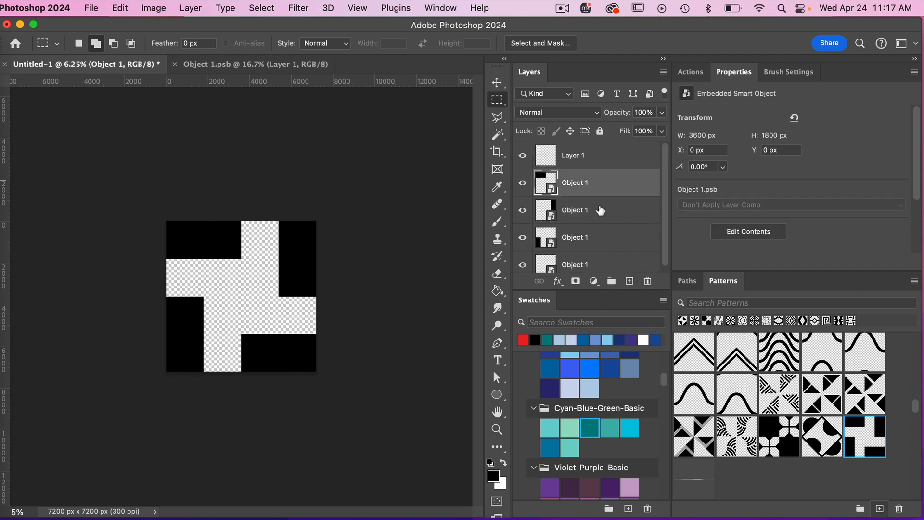
{"action": "left_click", "coordinate": [577, 263], "text": "shift"}
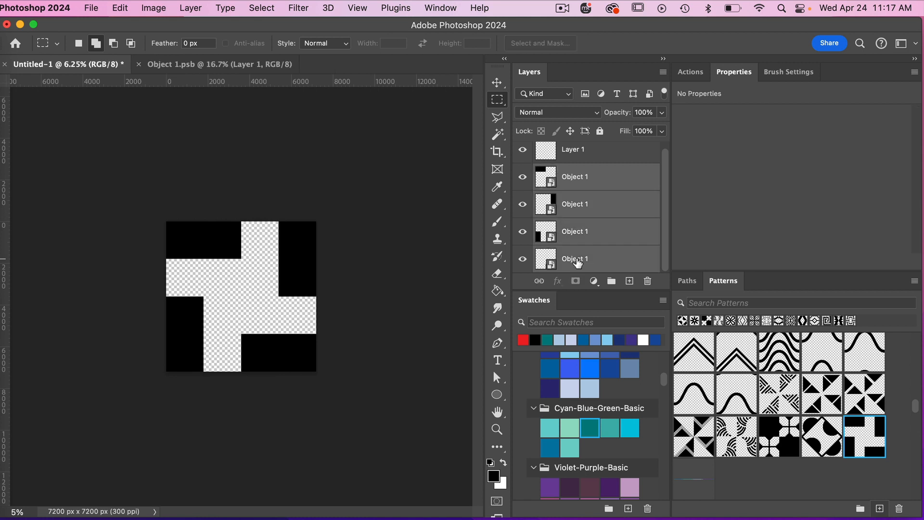
{"action": "key", "text": "super+g"}
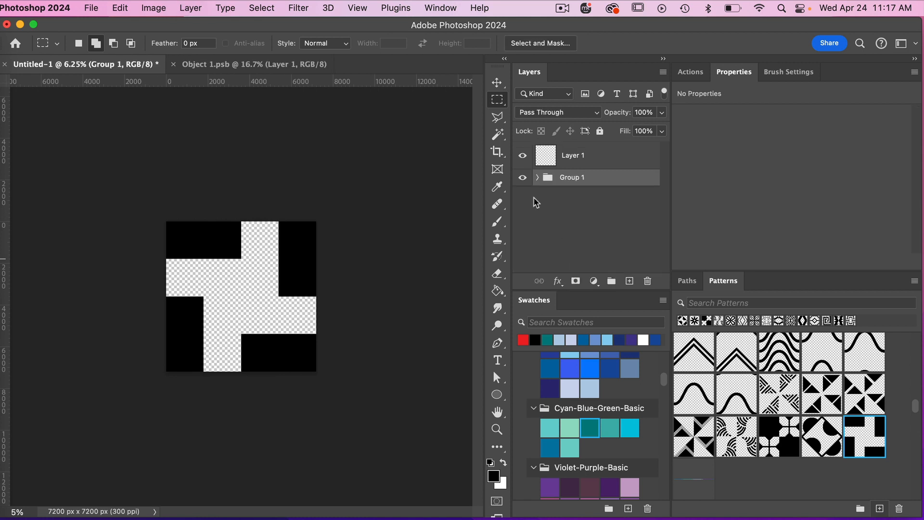
{"action": "left_click", "coordinate": [523, 177]}
Add a Solid Color fill layer in black (000000) above the hidden group
{"action": "left_click", "coordinate": [578, 161]}
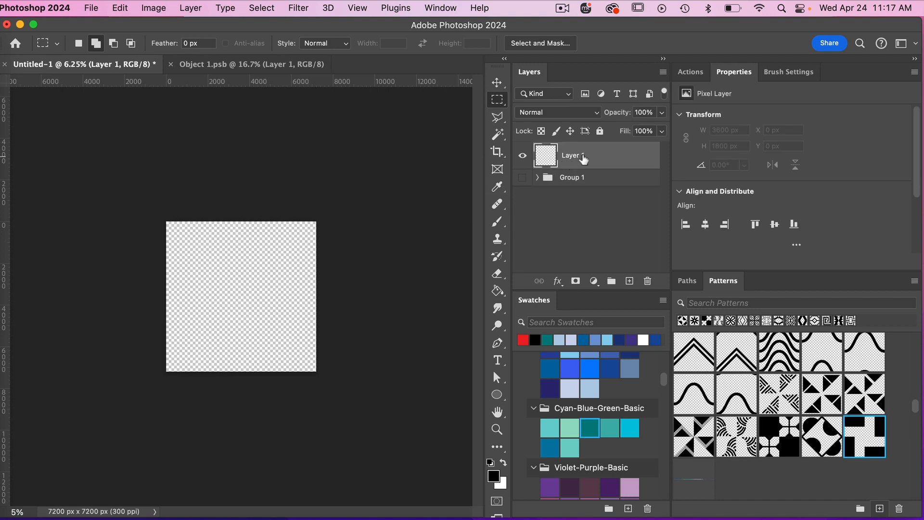
{"action": "left_click", "coordinate": [594, 281]}
{"action": "left_click", "coordinate": [621, 296]}
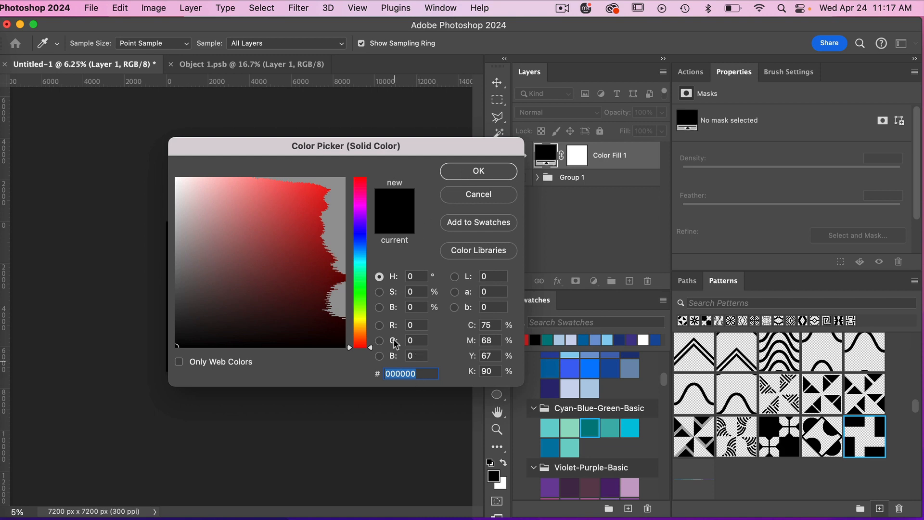
{"action": "left_click", "coordinate": [463, 177]}
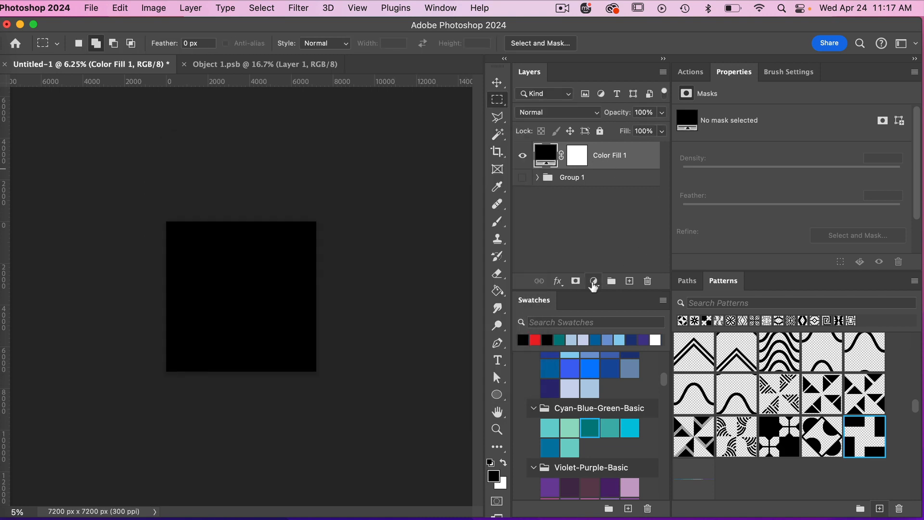
Add a Pattern fill layer at angle 0 and scale 100% above the color fill and apply the new four-tile pattern
{"action": "left_click", "coordinate": [594, 283]}
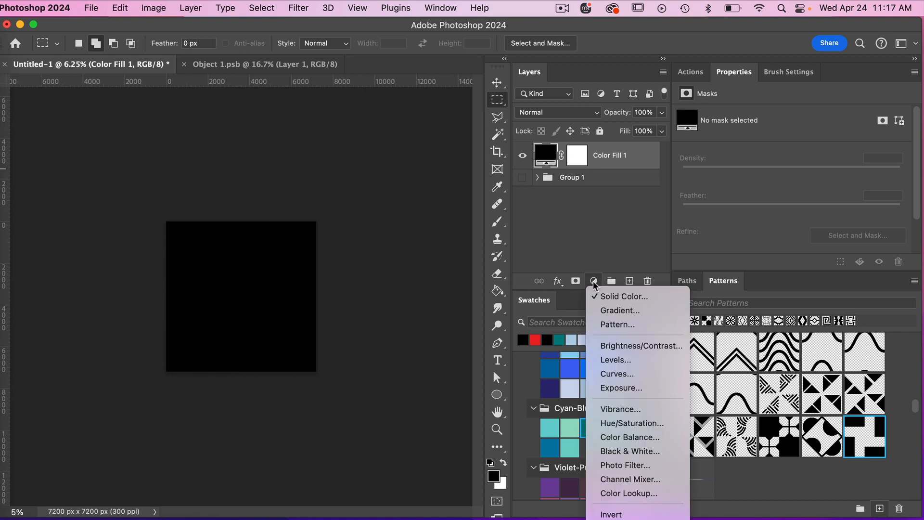
{"action": "left_click", "coordinate": [614, 325]}
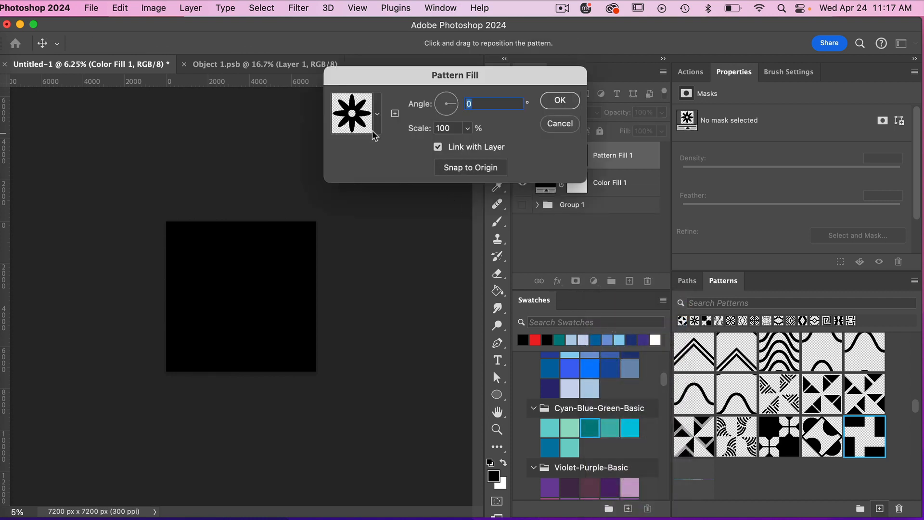
{"action": "left_click", "coordinate": [377, 126]}
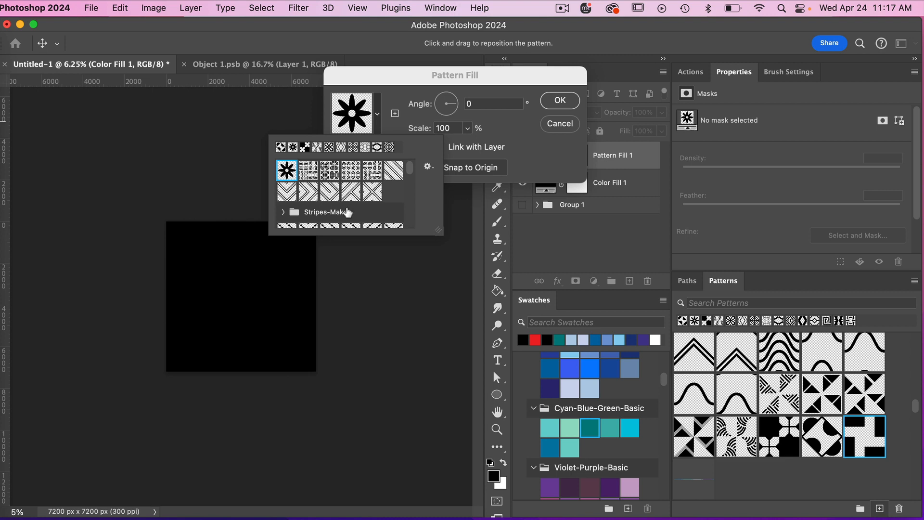
{"action": "left_click", "coordinate": [390, 94]}
{"action": "left_click", "coordinate": [560, 99]}
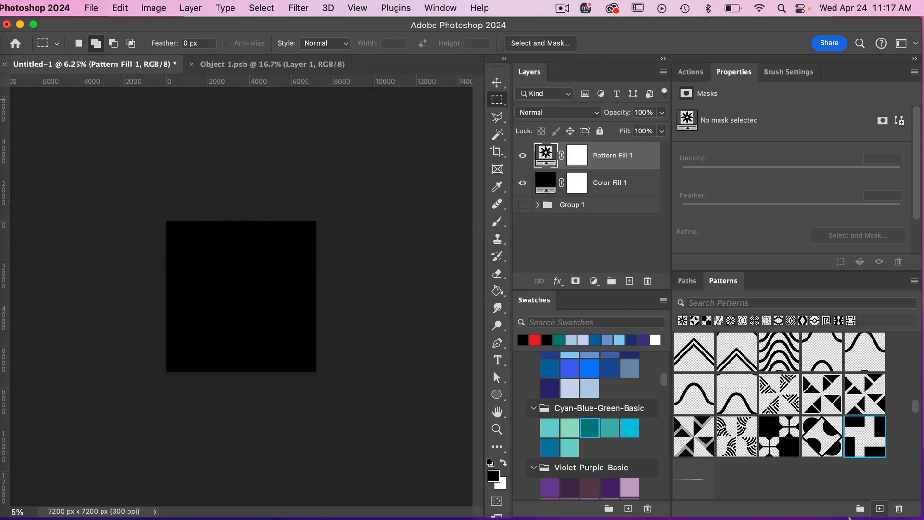
{"action": "left_click", "coordinate": [860, 432]}
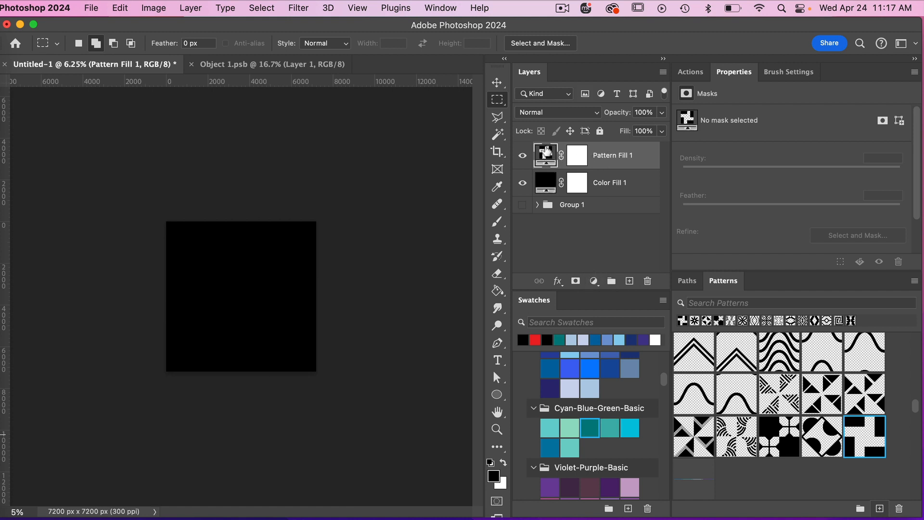
Recolor the Color Fill 1 layer dark blue (184ca1) and set the Pattern Fill 1 scale to 25%
{"action": "left_click", "coordinate": [612, 185]}
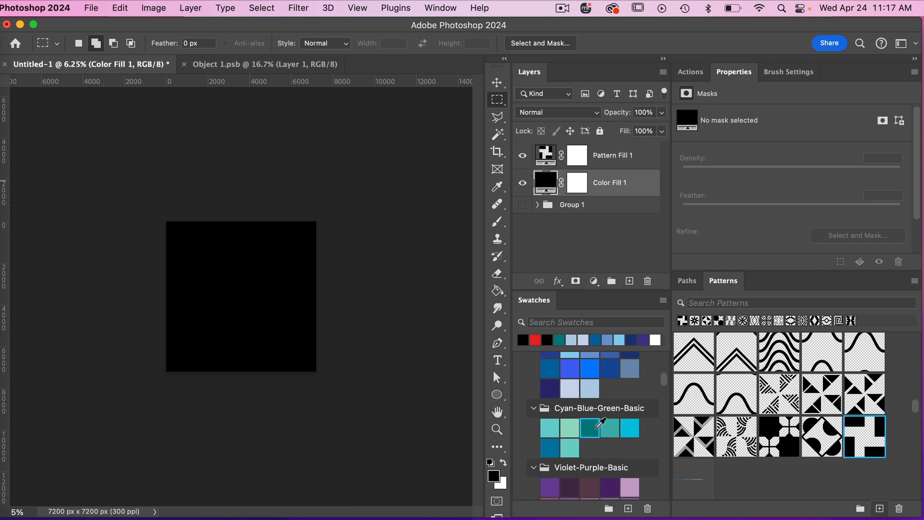
{"action": "left_click", "coordinate": [610, 368]}
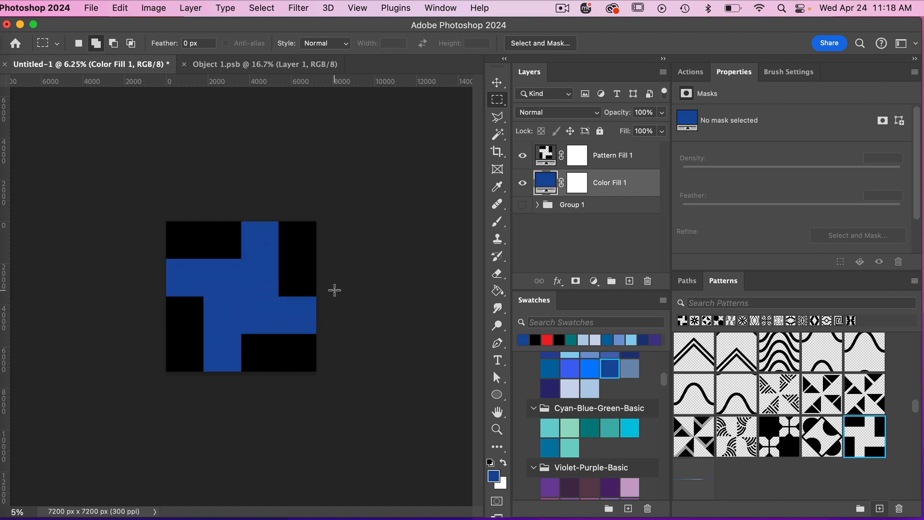
{"action": "left_click", "coordinate": [539, 161]}
{"action": "double_click", "coordinate": [546, 152]}
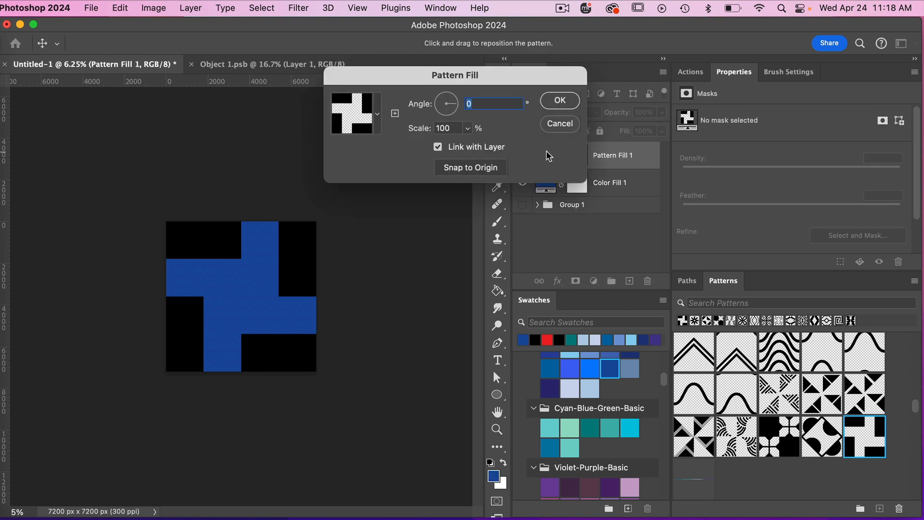
{"action": "left_click", "coordinate": [452, 128]}
{"action": "double_click", "coordinate": [452, 128]}
{"action": "type", "text": "25"}
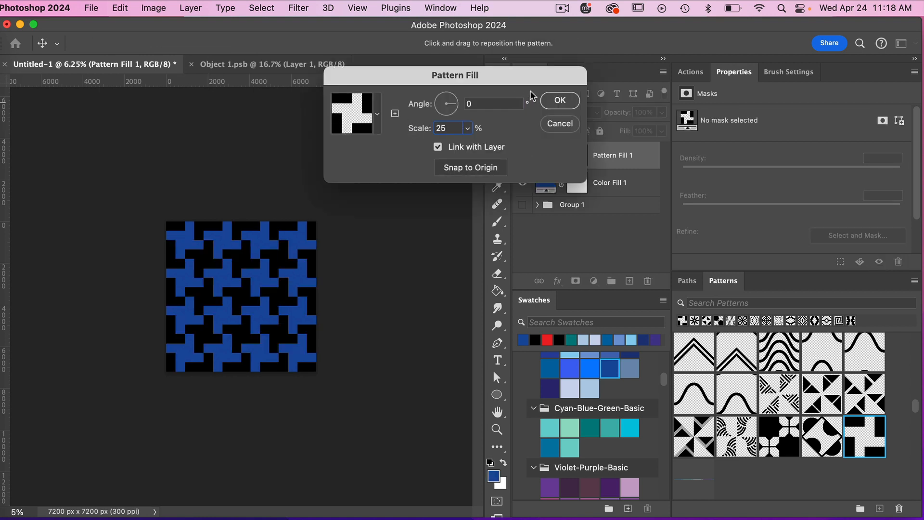
{"action": "left_click", "coordinate": [558, 99]}
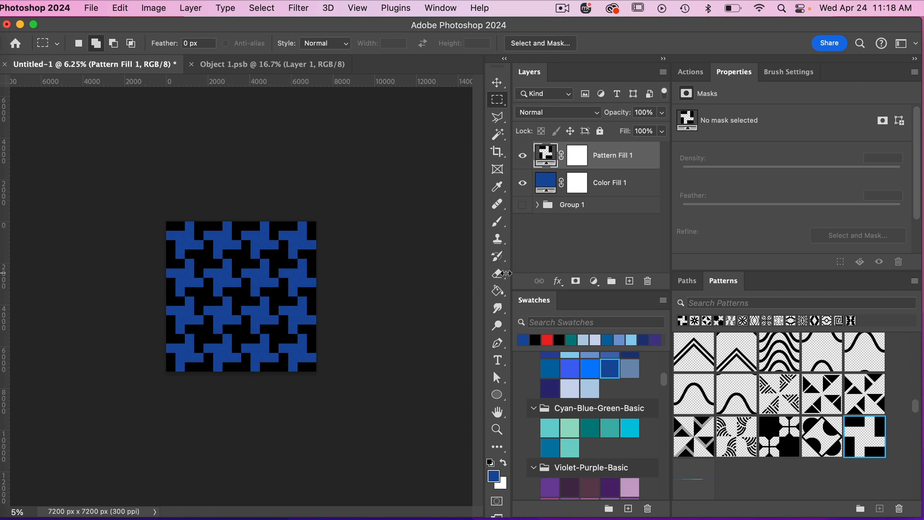
Add a white (fff) Solid Color fill layer above the pattern fill and clip it to that layer
{"action": "left_click", "coordinate": [594, 282]}
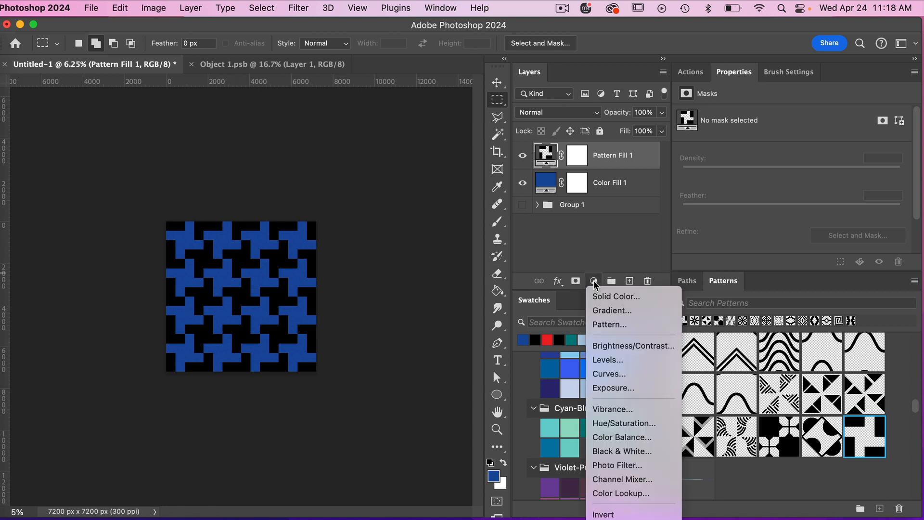
{"action": "left_click", "coordinate": [606, 297]}
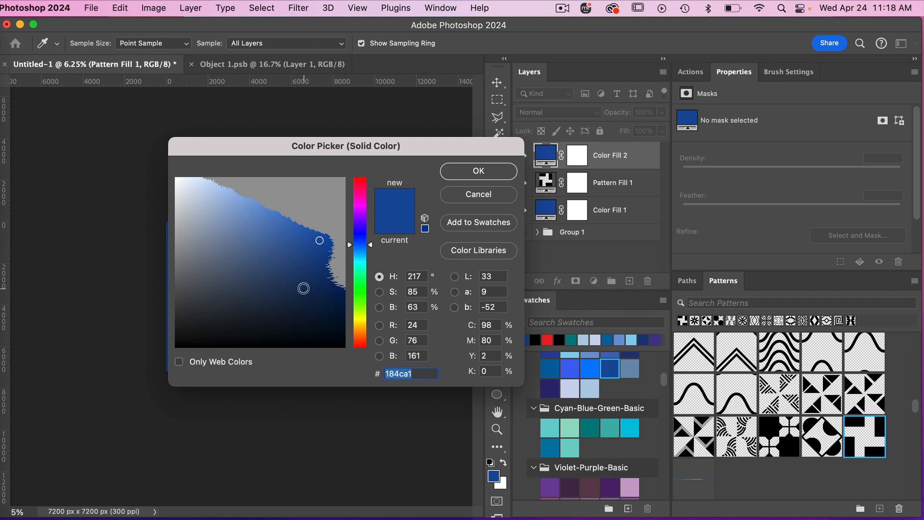
{"action": "type", "text": "ffffff"}
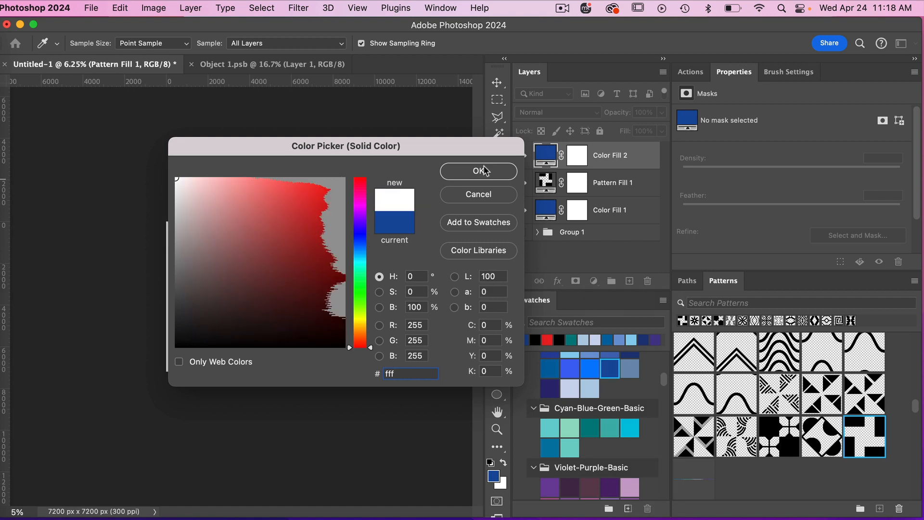
{"action": "left_click", "coordinate": [479, 170]}
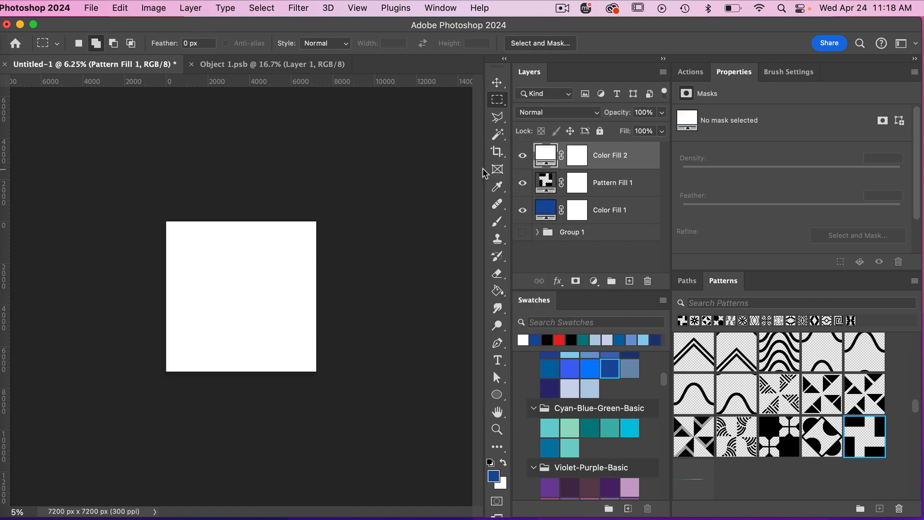
{"action": "right_click", "coordinate": [609, 161]}
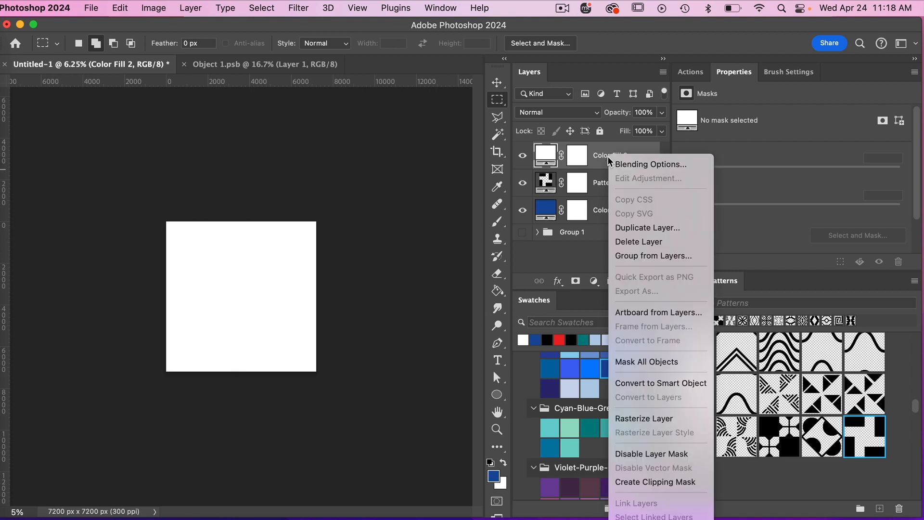
{"action": "left_click", "coordinate": [652, 481]}
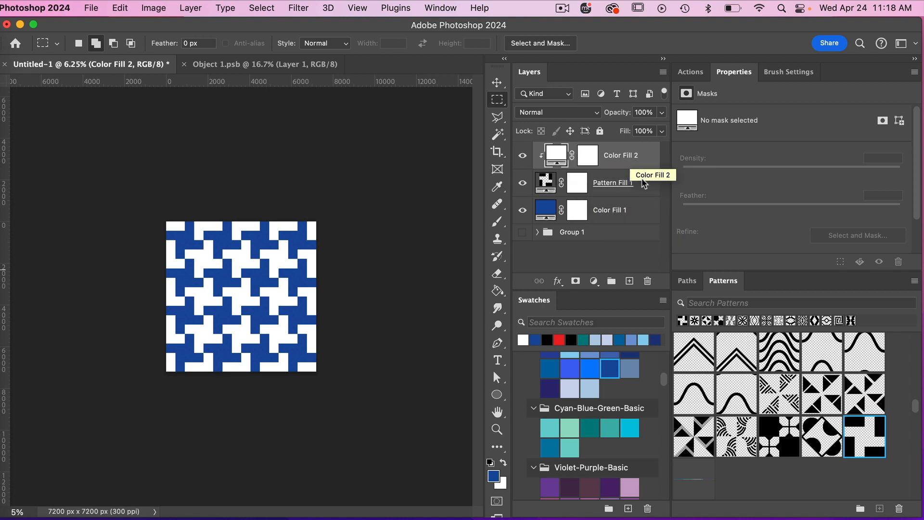
Set the opacity of the Pattern Fill 1 layer to 50%
{"action": "left_click", "coordinate": [626, 183]}
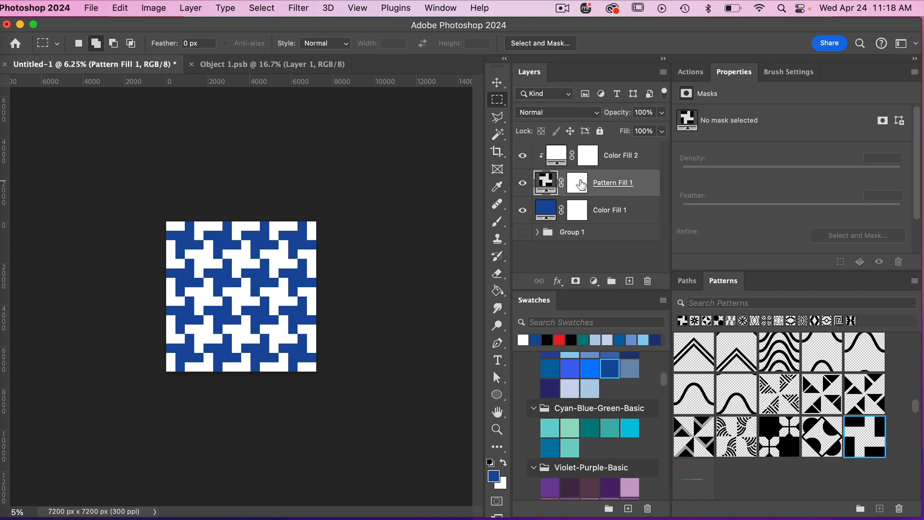
{"action": "left_click", "coordinate": [641, 111]}
{"action": "type", "text": "50"}
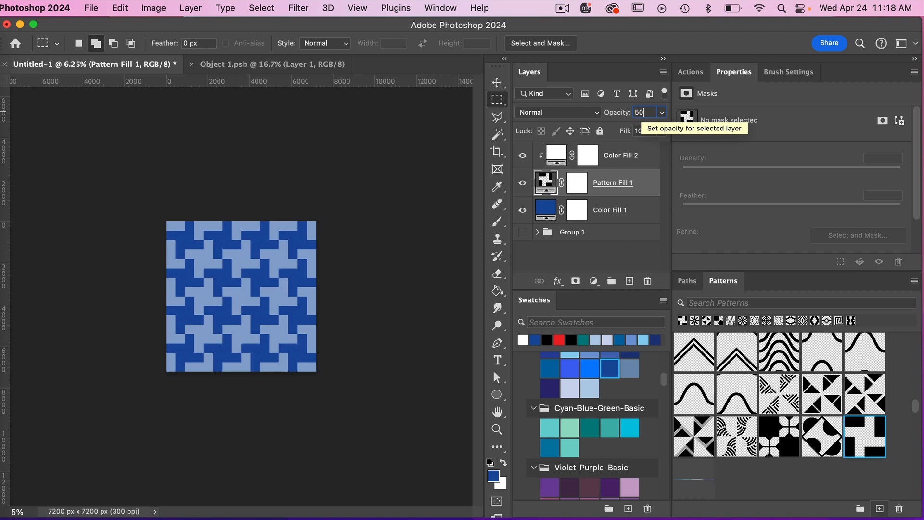
{"action": "key", "text": "Return"}
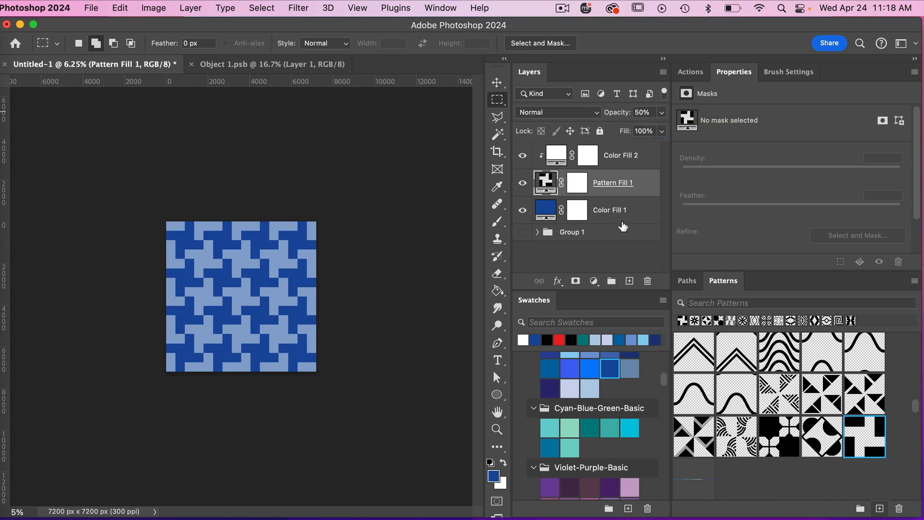
Try teal, turquoise and purple swatches on the Color Fill 1 layer, finishing with a medium blue from Blue-Basic
{"action": "left_click", "coordinate": [609, 208]}
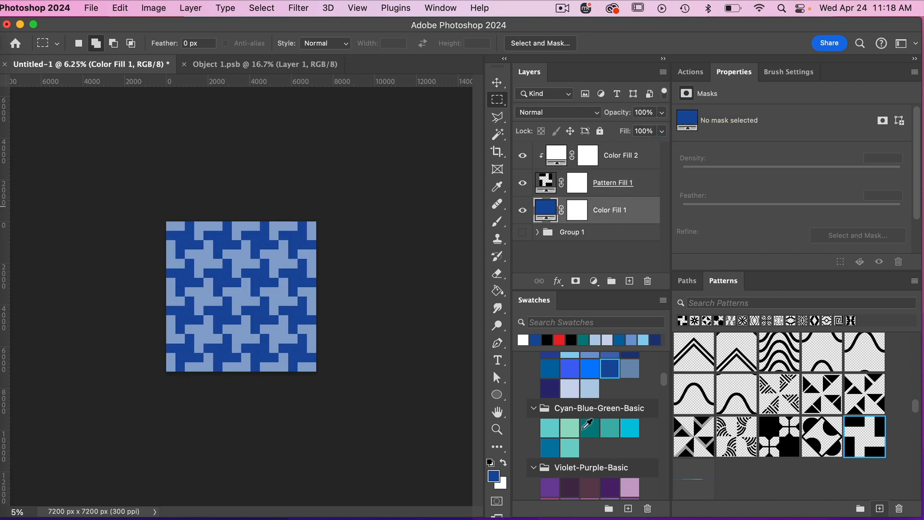
{"action": "left_click", "coordinate": [591, 427]}
{"action": "left_click", "coordinate": [549, 427]}
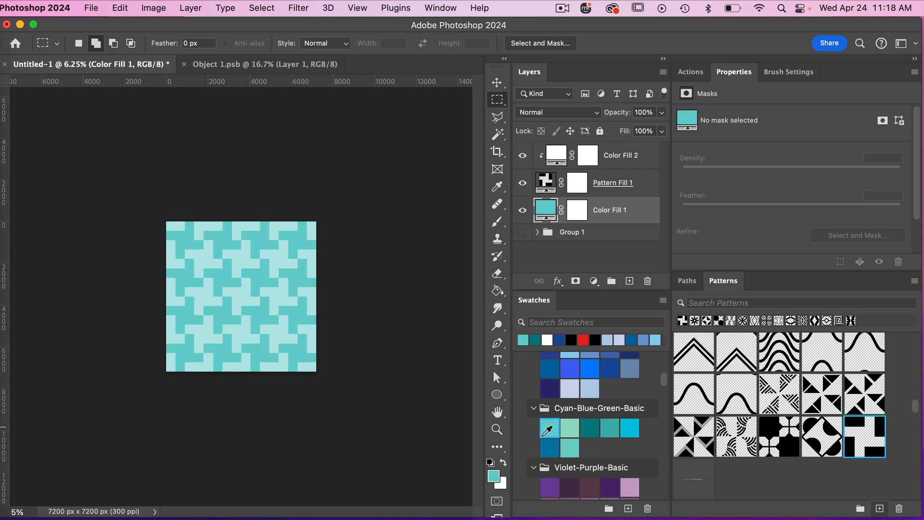
{"action": "left_click", "coordinate": [550, 486]}
{"action": "left_click", "coordinate": [610, 486]}
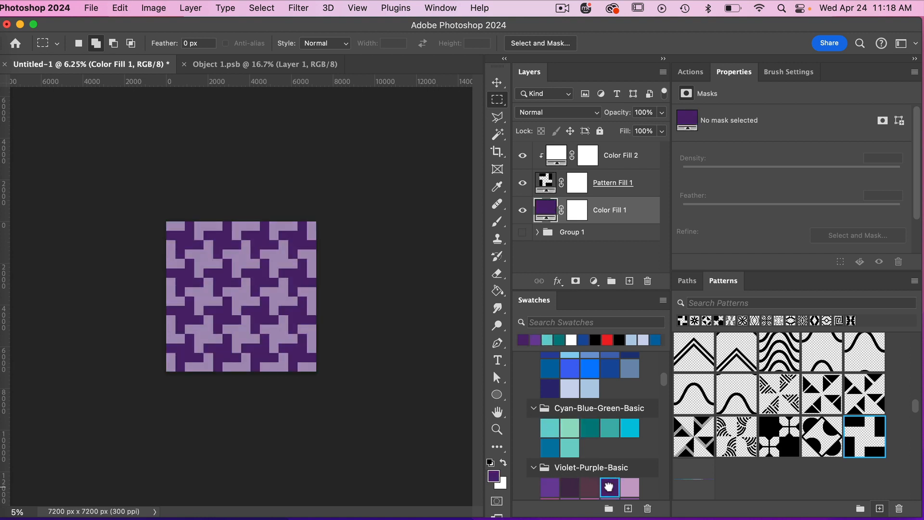
{"action": "scroll", "coordinate": [600, 386], "scroll_direction": "up", "scroll_amount": 2}
{"action": "left_click", "coordinate": [610, 385]}
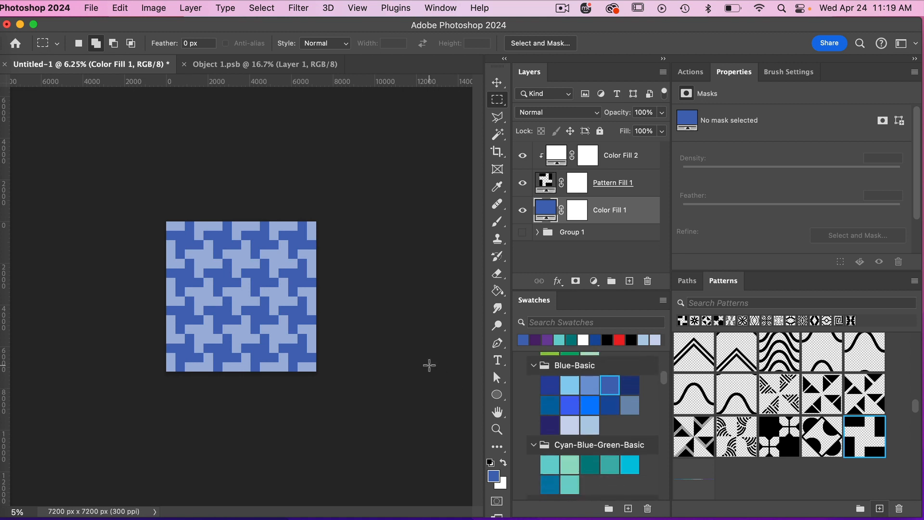
Set the scale of the Pattern Fill 1 layer to 100%
{"action": "key", "text": "super+equal"}
{"action": "key", "text": "super+equal"}
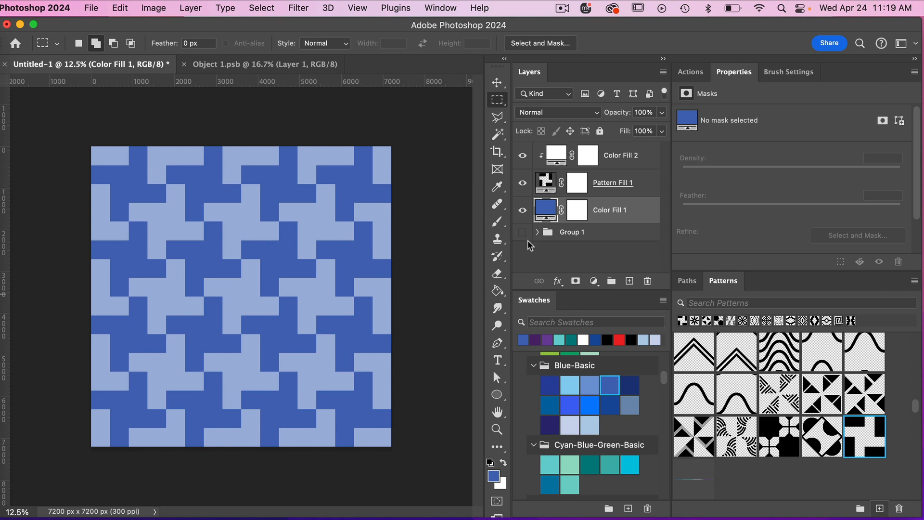
{"action": "left_click", "coordinate": [619, 182]}
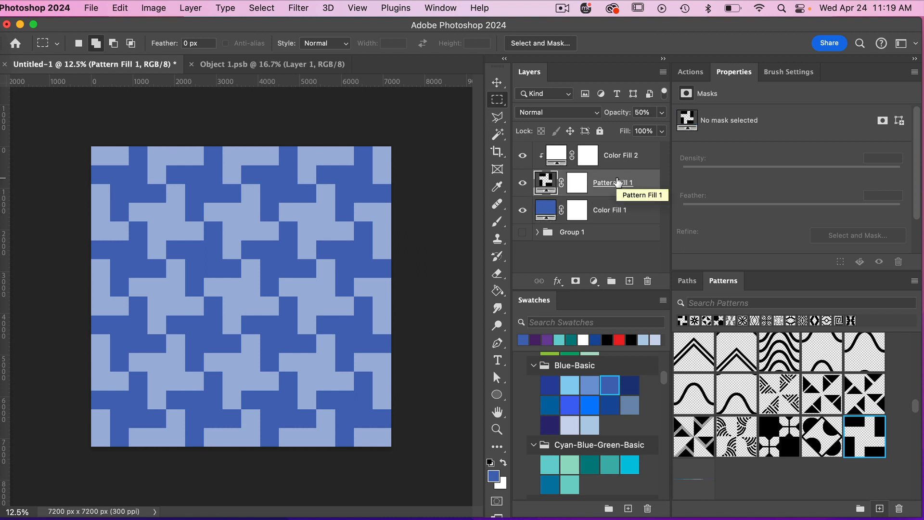
{"action": "double_click", "coordinate": [546, 181]}
{"action": "double_click", "coordinate": [450, 128]}
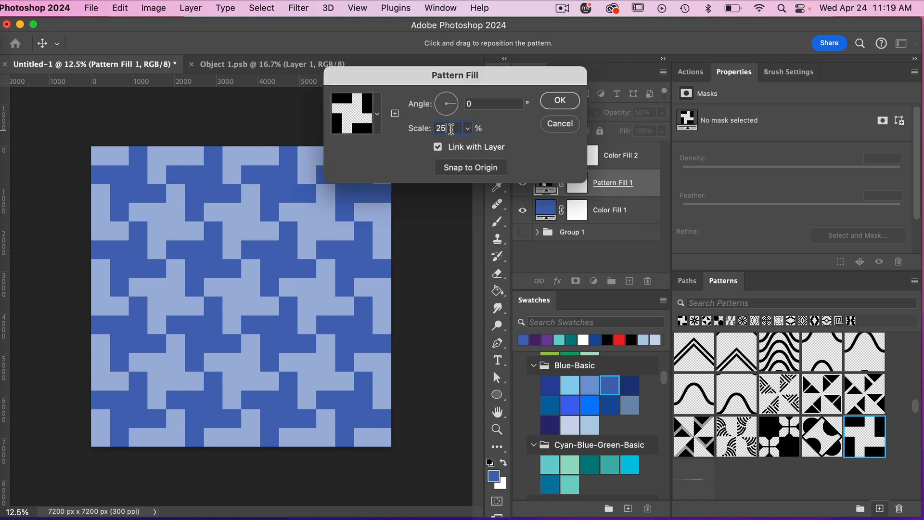
{"action": "type", "text": "100"}
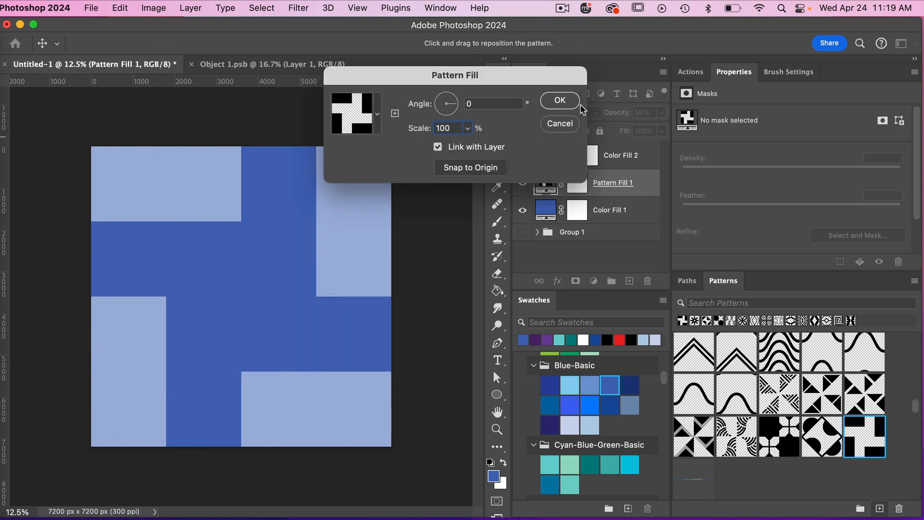
{"action": "left_click", "coordinate": [571, 101]}
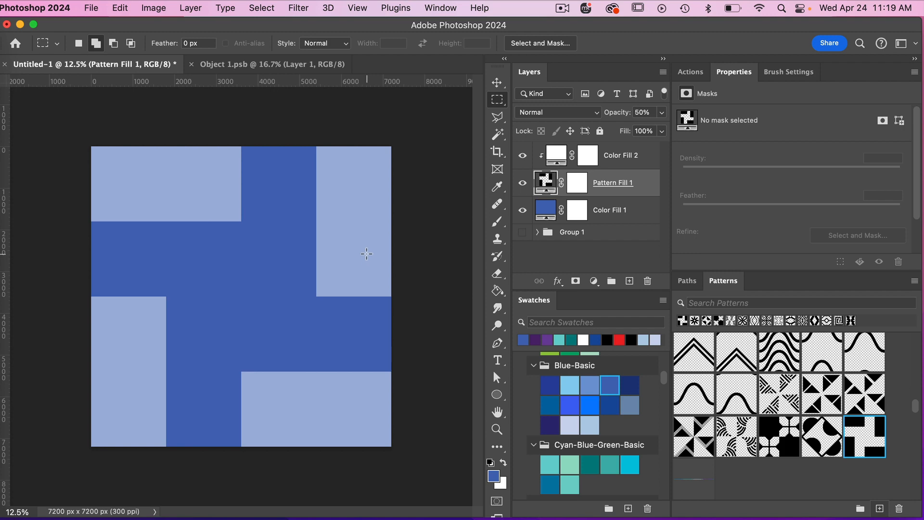
Save a JPEG copy named blue-geometric to the computer in the 140-geometric-photoshop-tutorial folder at quality 10, Baseline ("Standard")
{"action": "left_click", "coordinate": [91, 8]}
{"action": "left_click", "coordinate": [134, 166]}
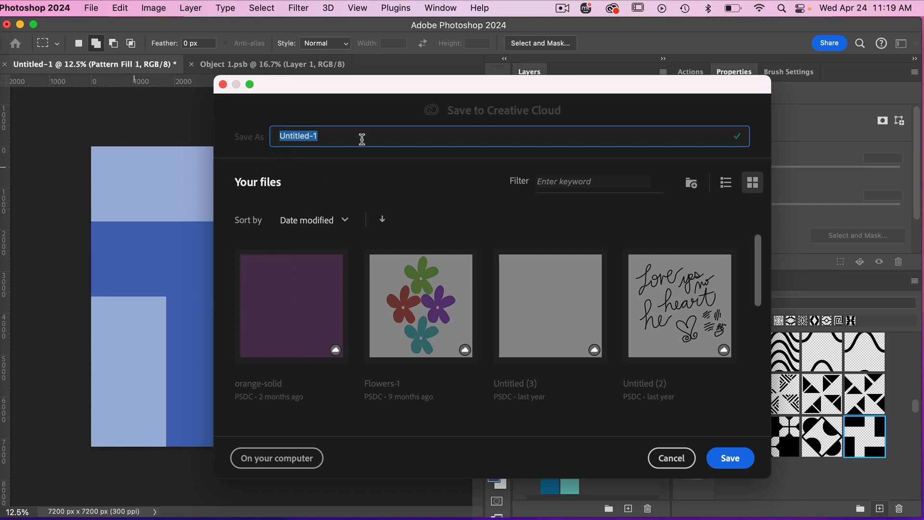
{"action": "type", "text": "blue-geometric"}
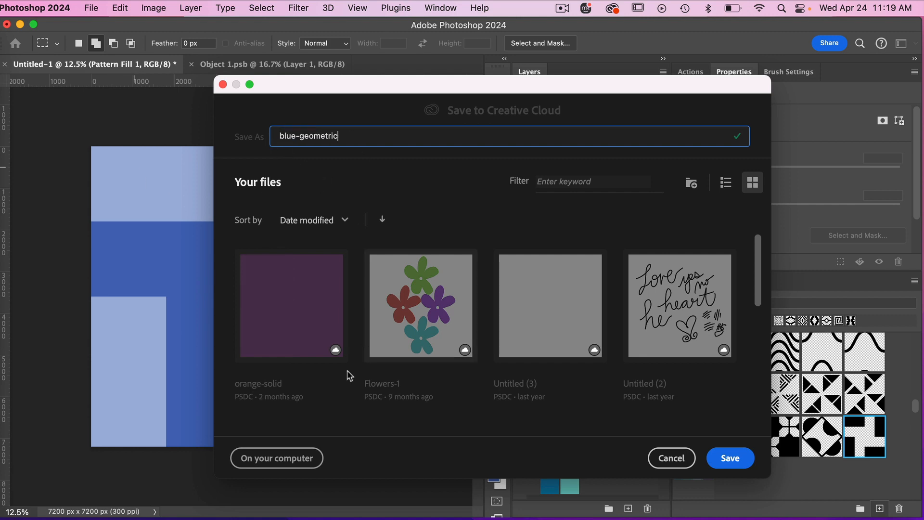
{"action": "left_click", "coordinate": [293, 463]}
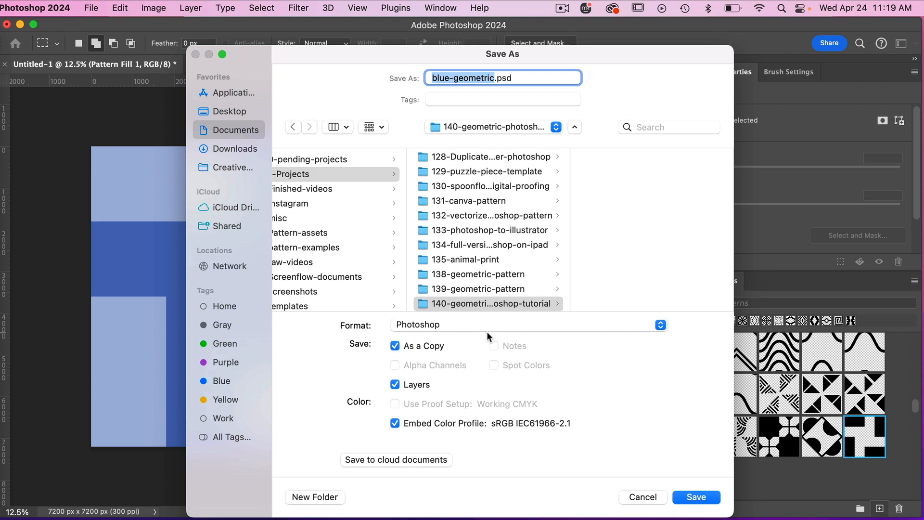
{"action": "left_click", "coordinate": [487, 328]}
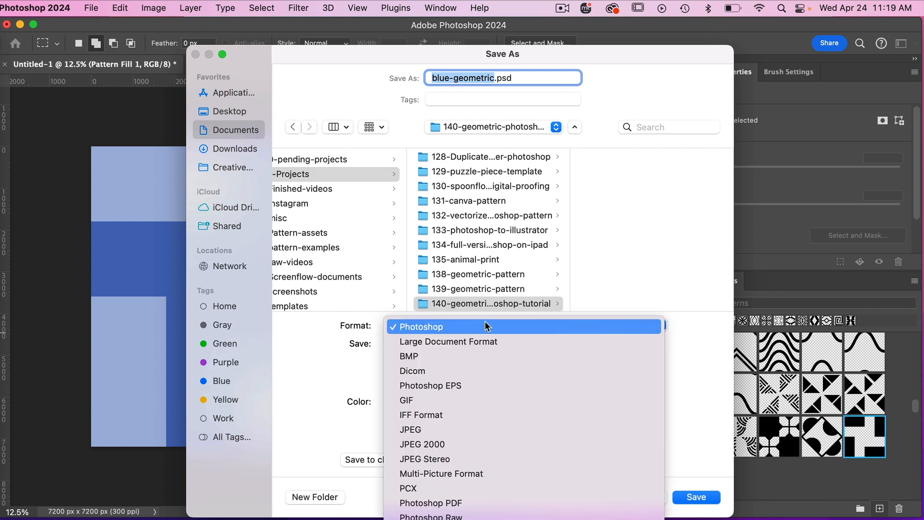
{"action": "left_click", "coordinate": [443, 428]}
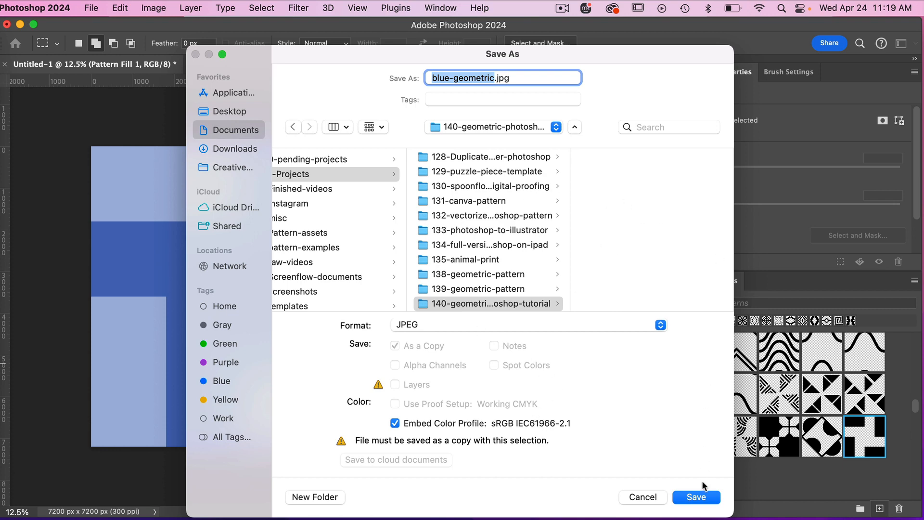
{"action": "left_click", "coordinate": [696, 497]}
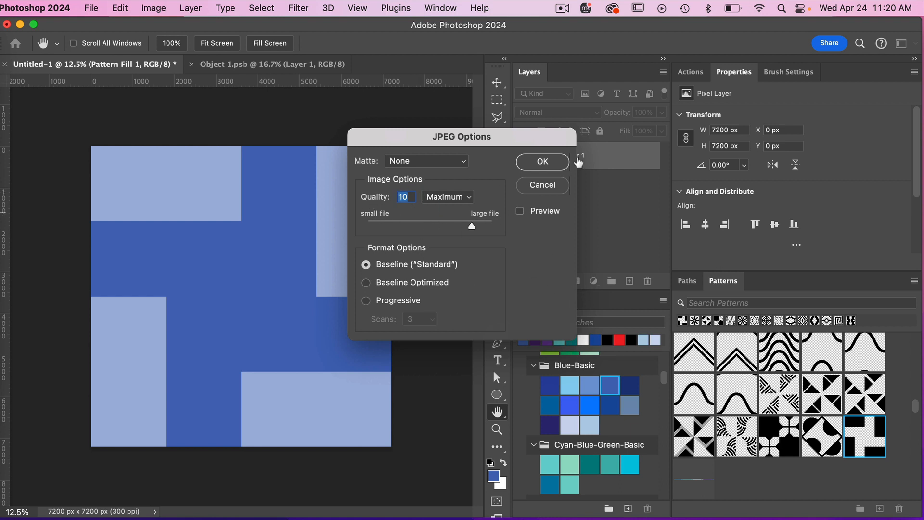
{"action": "left_click", "coordinate": [542, 162]}
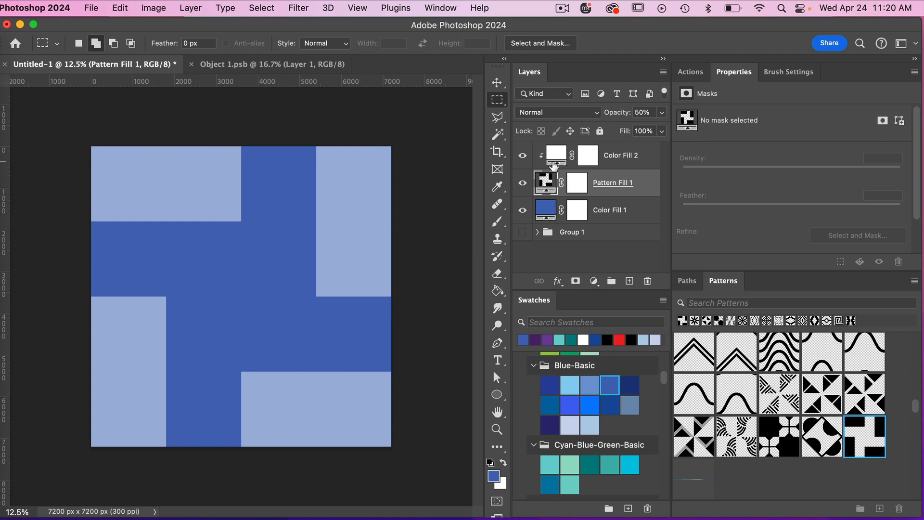
Duplicate Layer 1 in the Object 1.psb document and hide the original layer
{"action": "left_click", "coordinate": [283, 65]}
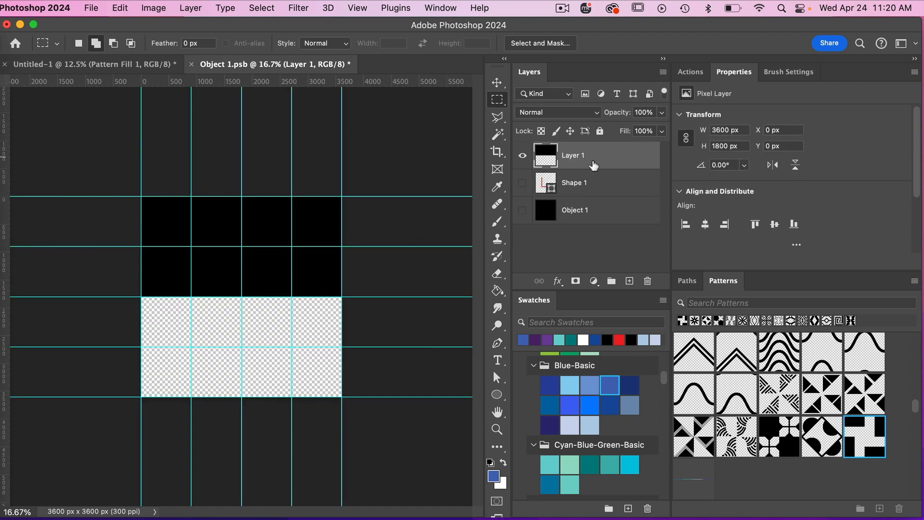
{"action": "key", "text": "super+j"}
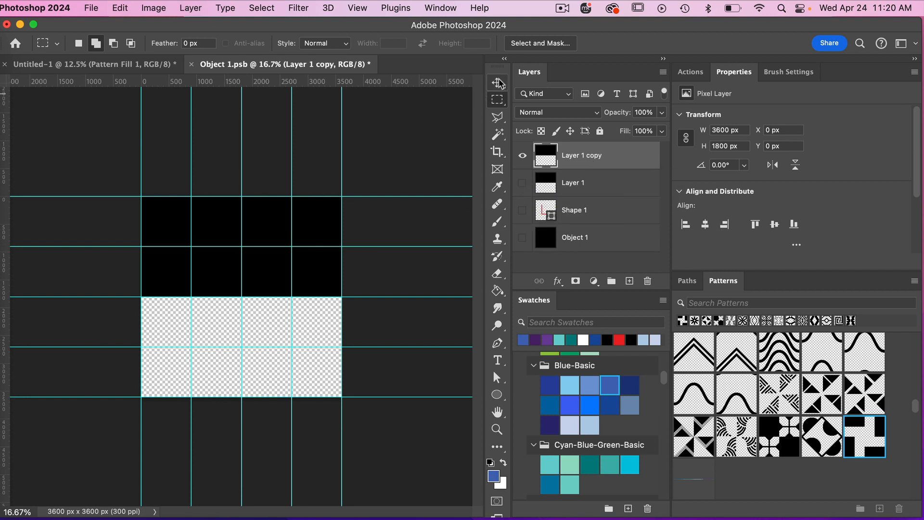
Scale the Layer 1 copy rectangle to 25% height and align it to the canvas's top edge
{"action": "key", "text": "v"}
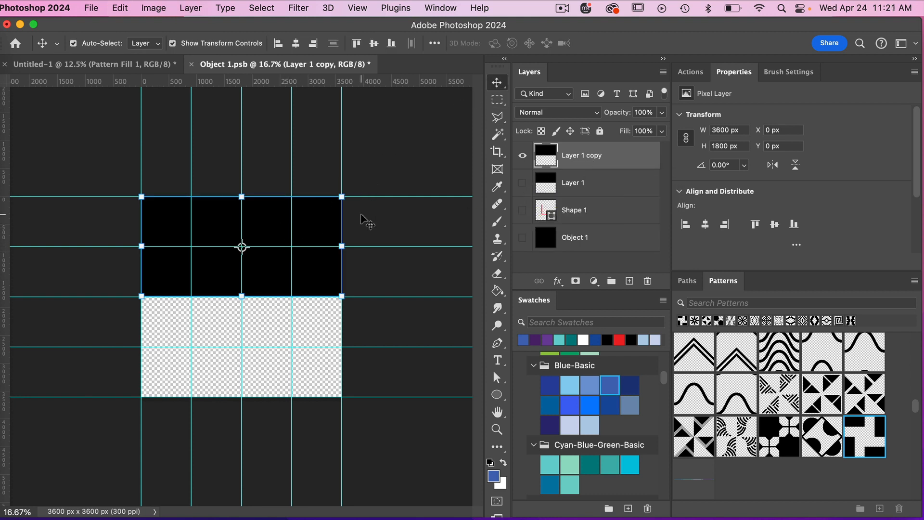
{"action": "key", "text": "super+t"}
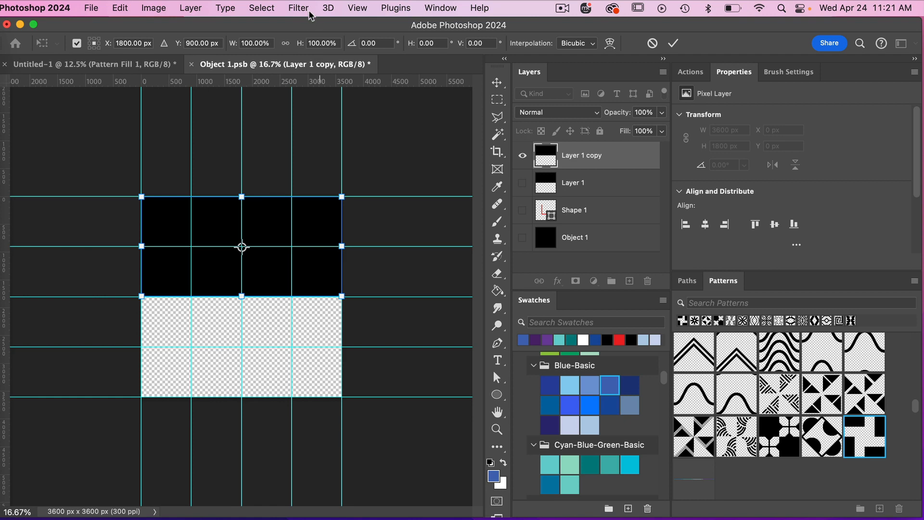
{"action": "left_click", "coordinate": [325, 43]}
{"action": "type", "text": "25"}
{"action": "key", "text": "Return"}
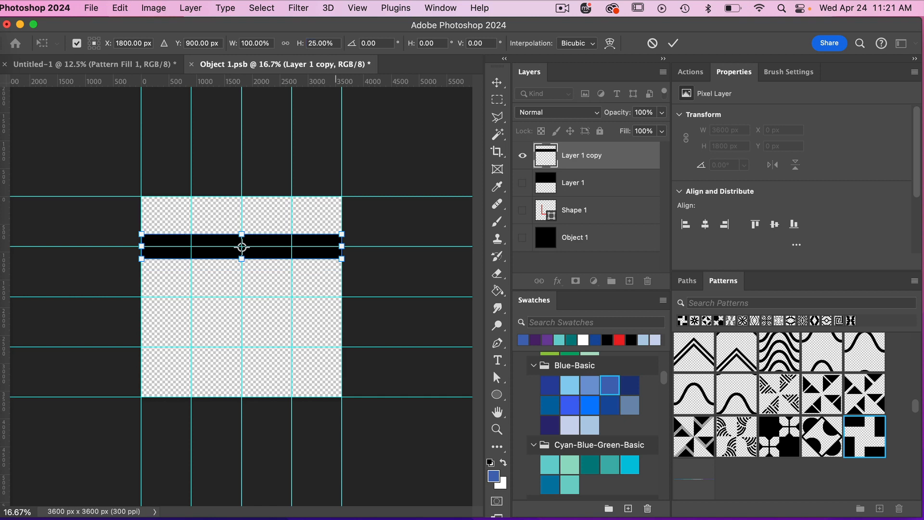
{"action": "left_click", "coordinate": [675, 43]}
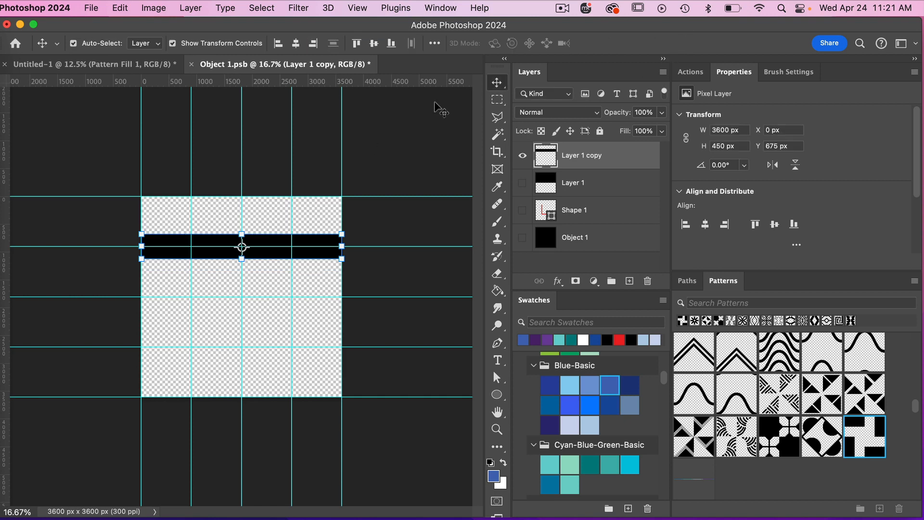
{"action": "left_click", "coordinate": [357, 44]}
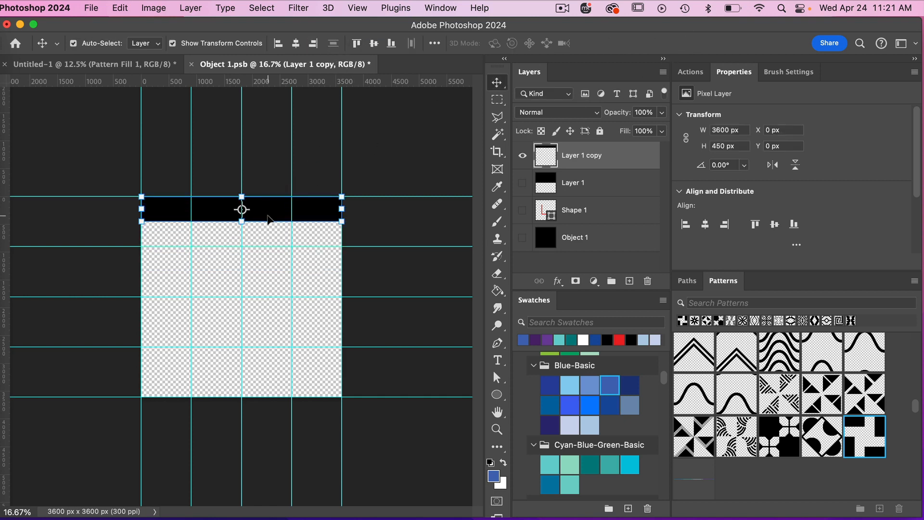
Duplicate the black bar, placing the copy below it at Y 900 px, and save the smart object document
{"action": "key", "text": "super+j"}
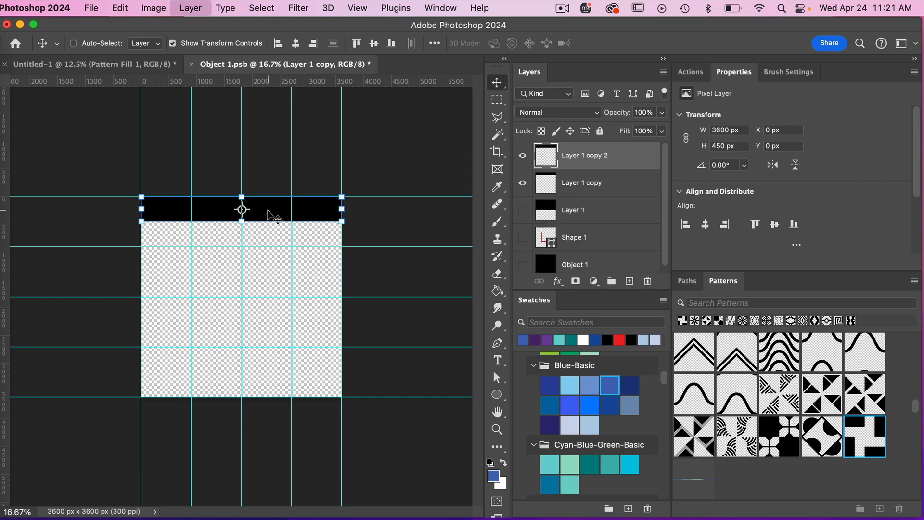
{"action": "left_click_drag", "start_coordinate": [269, 214], "coordinate": [268, 259]}
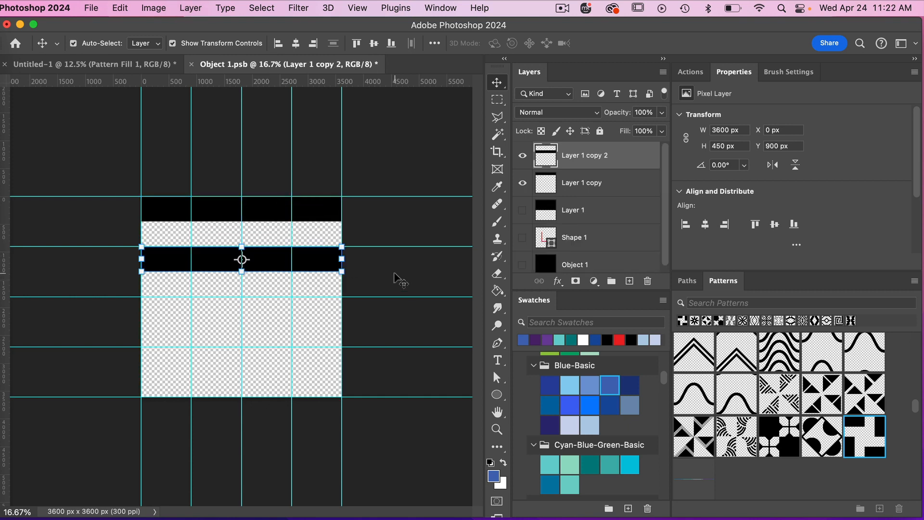
{"action": "key", "text": "super+s"}
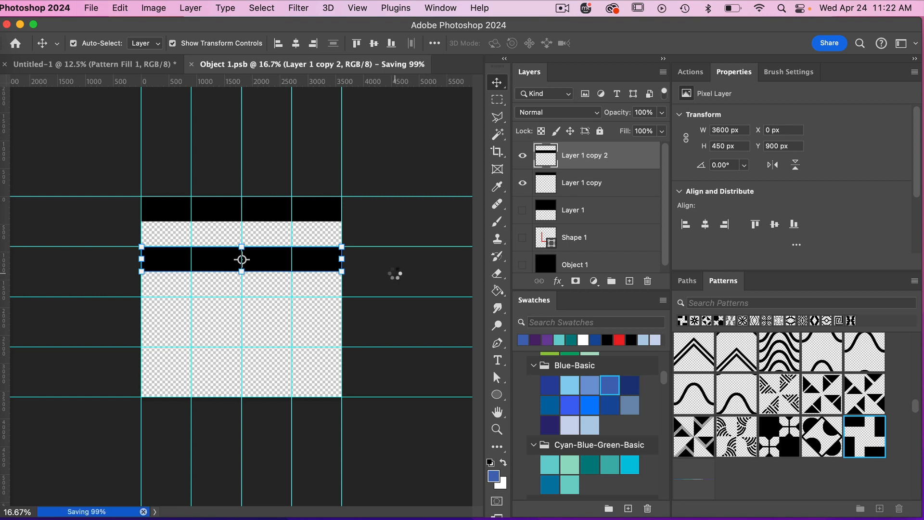
In the Untitled-1 document, make Group 1 visible, then group the two color fills with the pattern fill and hide that new group
{"action": "left_click", "coordinate": [141, 63]}
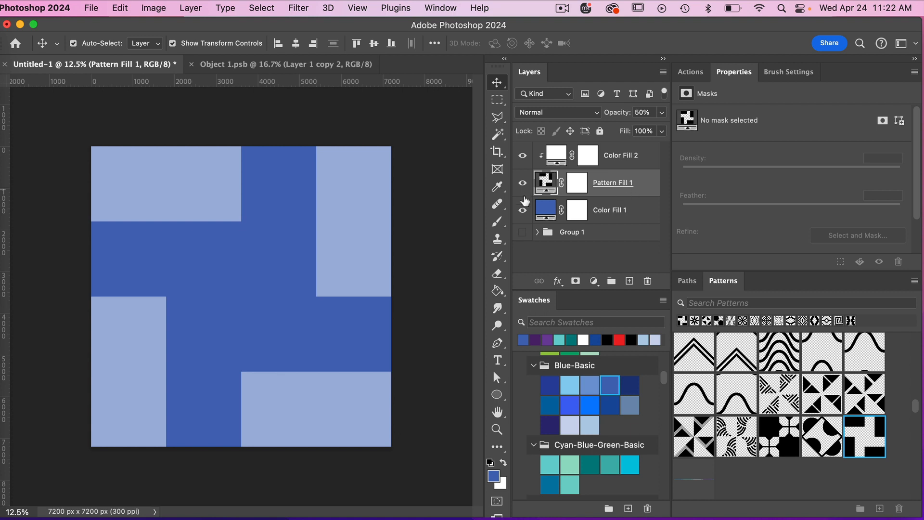
{"action": "left_click", "coordinate": [523, 233]}
{"action": "left_click", "coordinate": [621, 208], "text": "shift"}
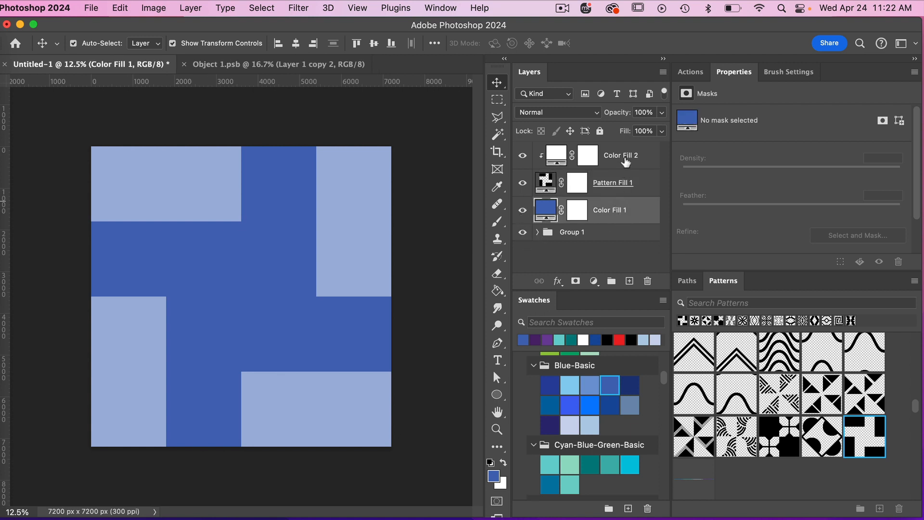
{"action": "left_click", "coordinate": [626, 161], "text": "shift"}
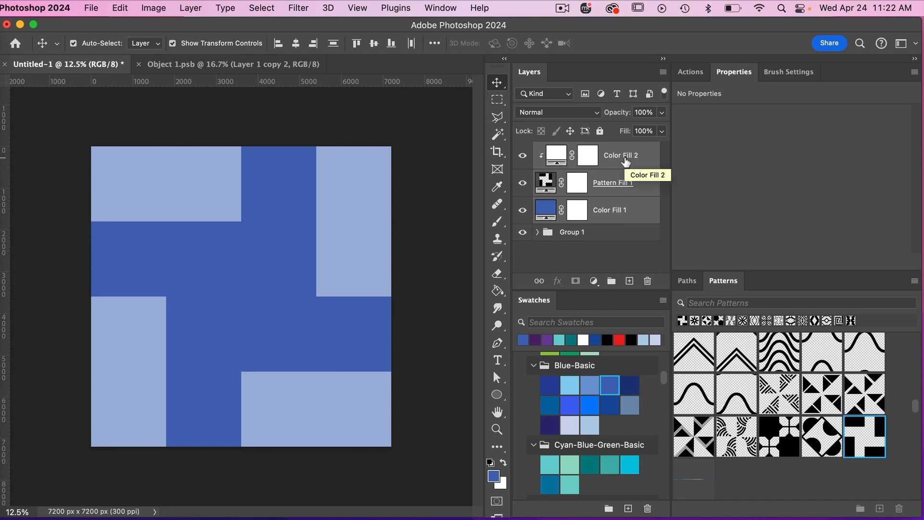
{"action": "key", "text": "super+g"}
{"action": "left_click", "coordinate": [522, 150]}
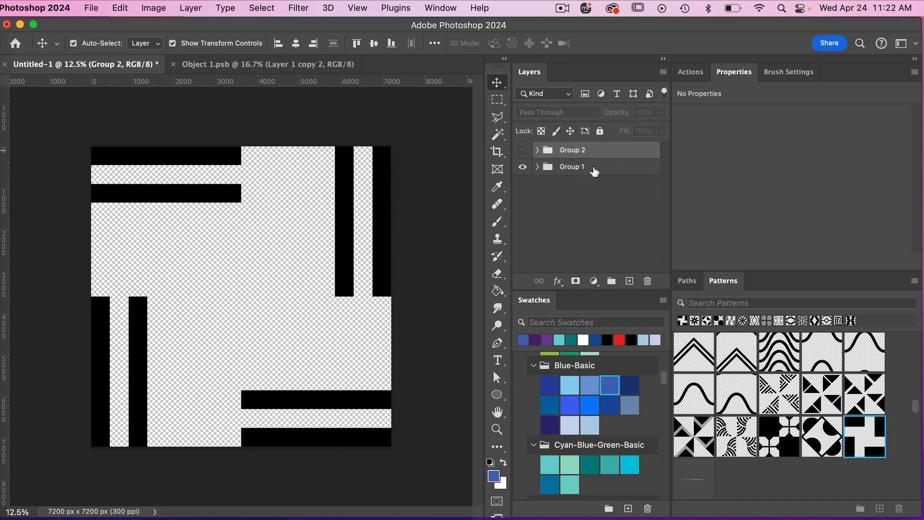
Create a new pattern preset from the striped Group 1 artwork and make Group 2 visible again
{"action": "left_click", "coordinate": [597, 171]}
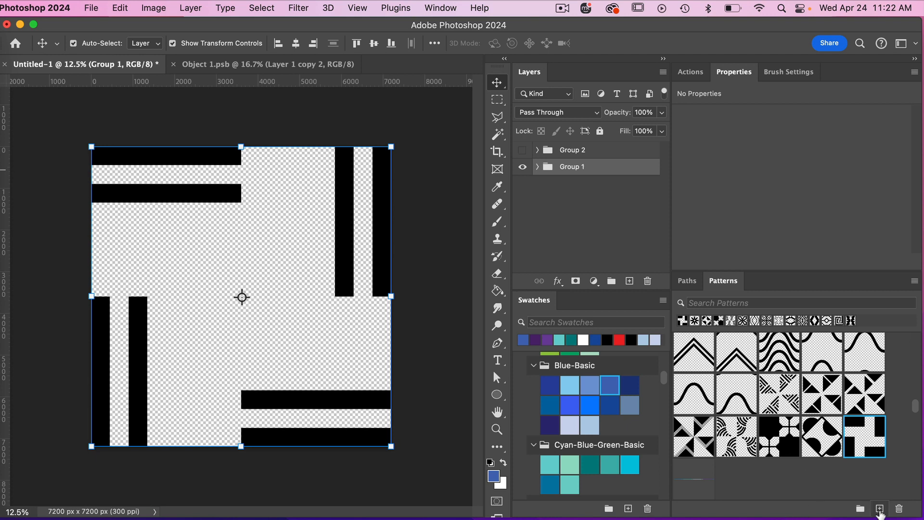
{"action": "left_click", "coordinate": [879, 511]}
{"action": "left_click", "coordinate": [522, 150]}
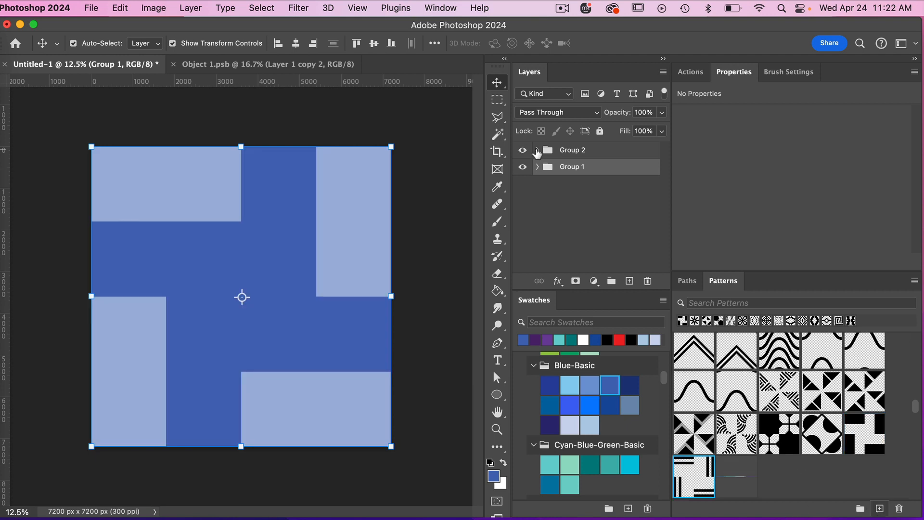
Set the Pattern Fill 1 layer's scale to 25% and apply the new striped pattern to it
{"action": "left_click", "coordinate": [537, 151]}
{"action": "double_click", "coordinate": [558, 199]}
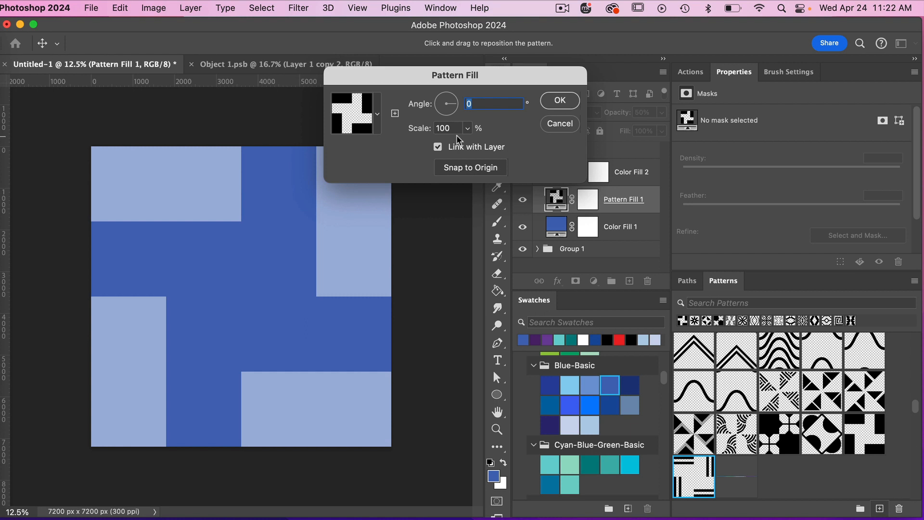
{"action": "type", "text": "25"}
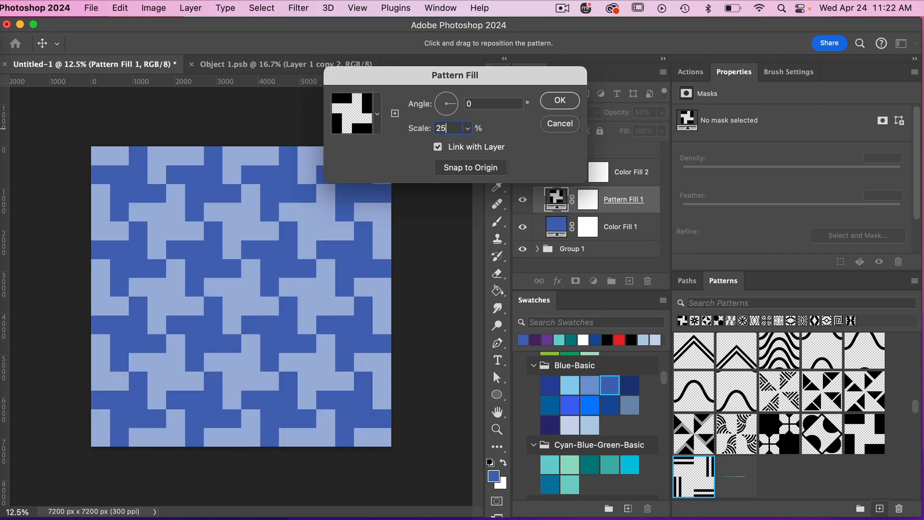
{"action": "left_click", "coordinate": [559, 101]}
{"action": "left_click", "coordinate": [692, 472]}
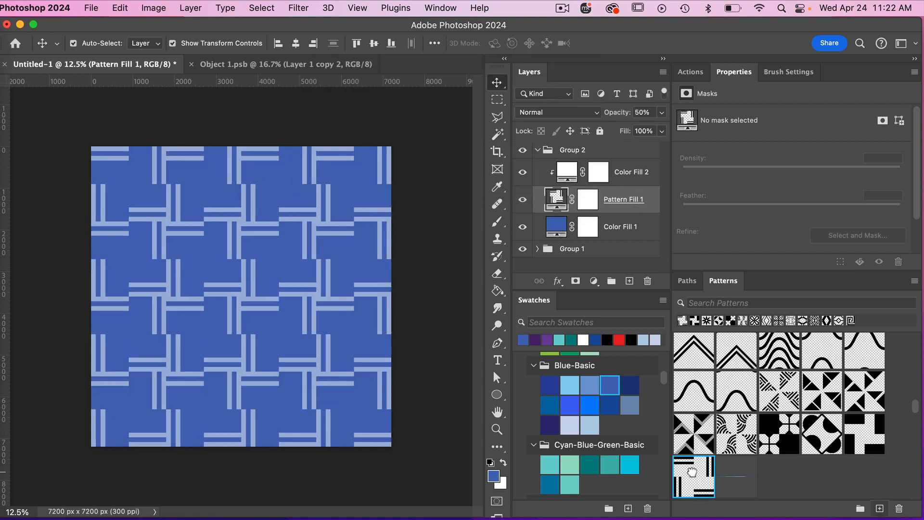